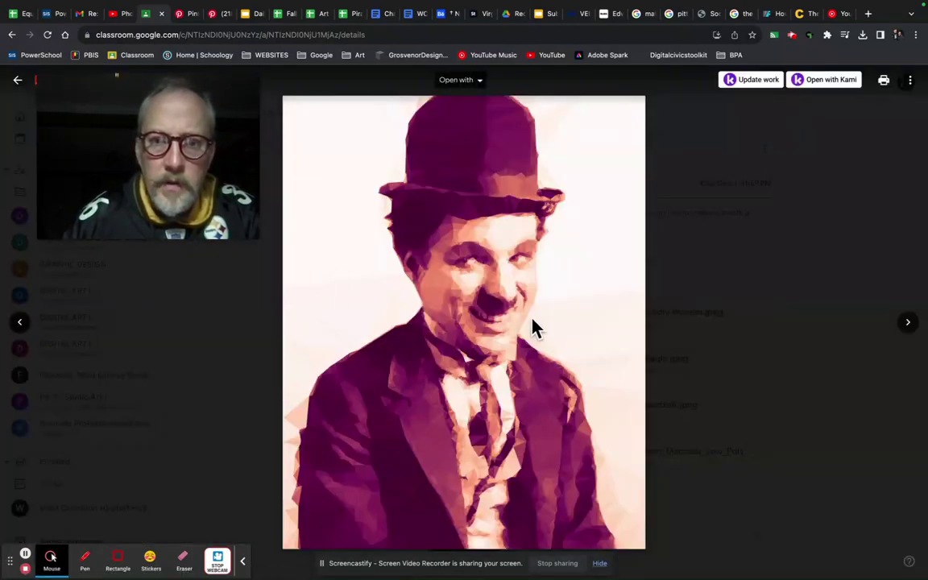
- Look through the low poly example images attached to the Low Poly Image assignment, ending by closing the image preview
left_click(907, 323)
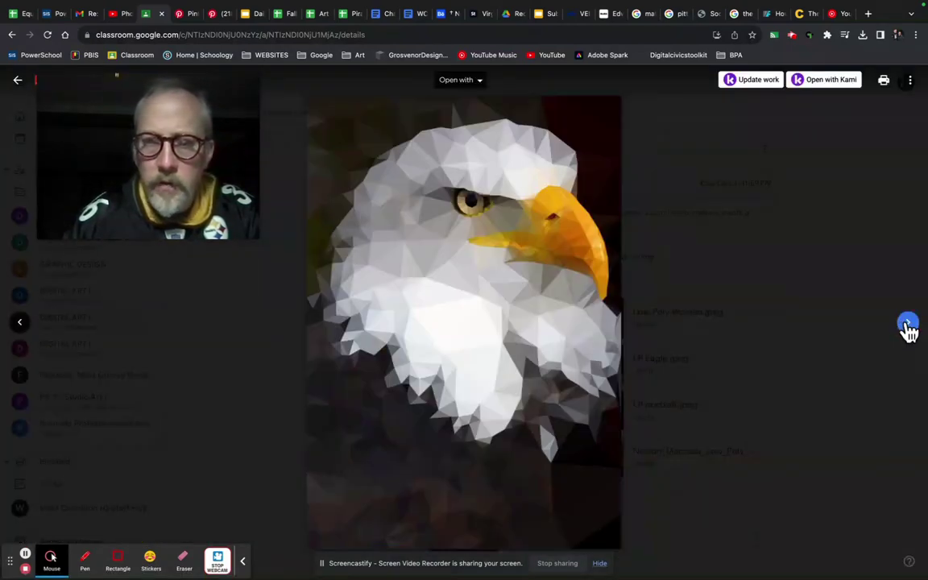
left_click(908, 326)
left_click(908, 326)
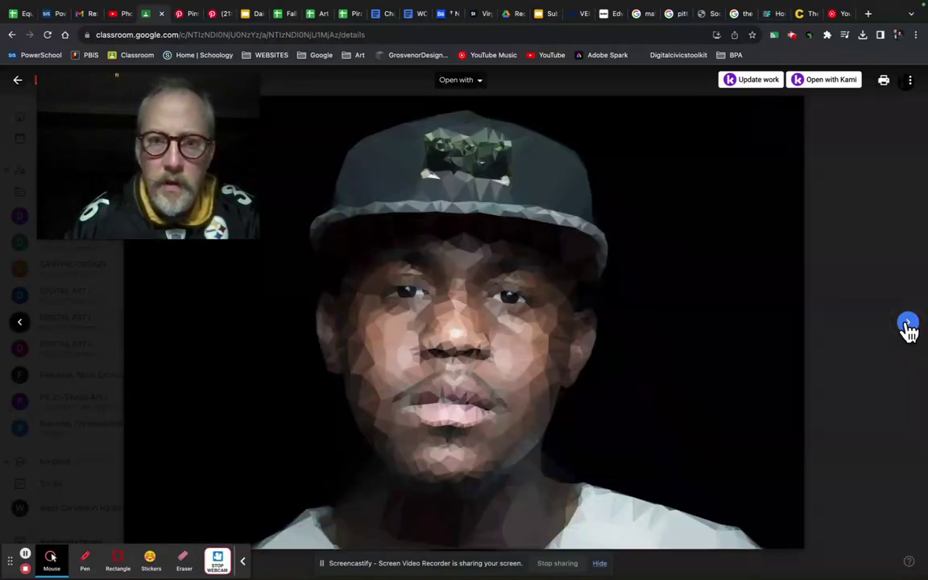
left_click(908, 326)
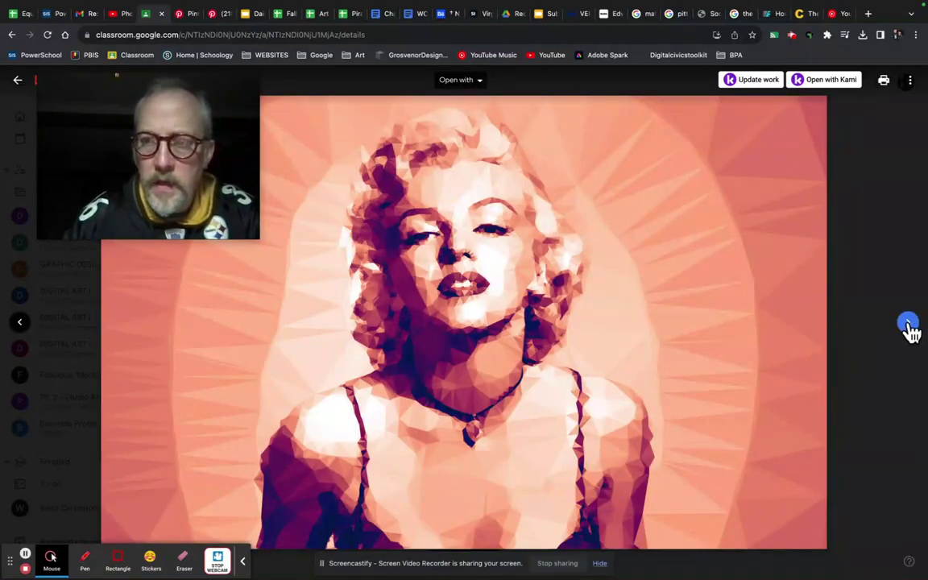
left_click(909, 326)
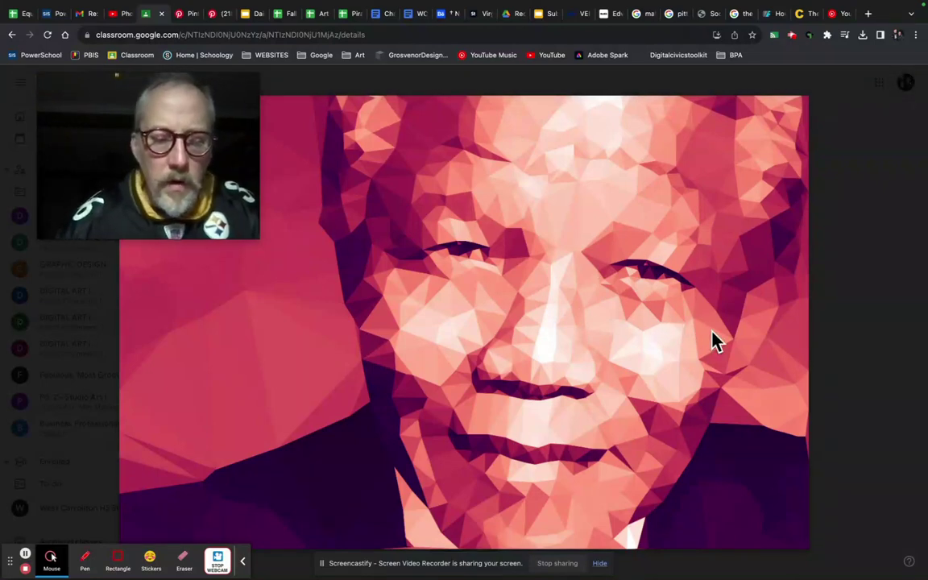
left_click(876, 244)
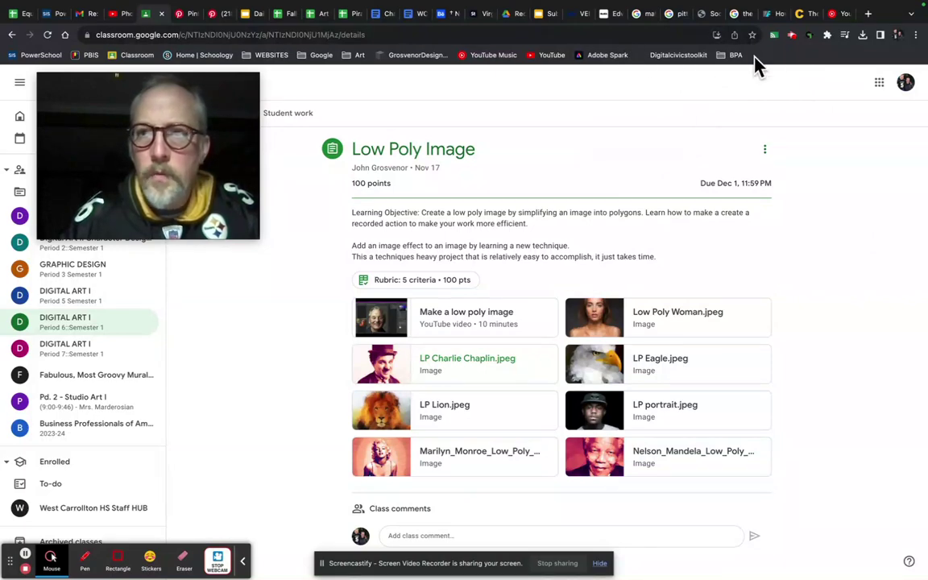
- Switch to the "the dark knight joker" image search and filter its results to size Large
left_click(747, 17)
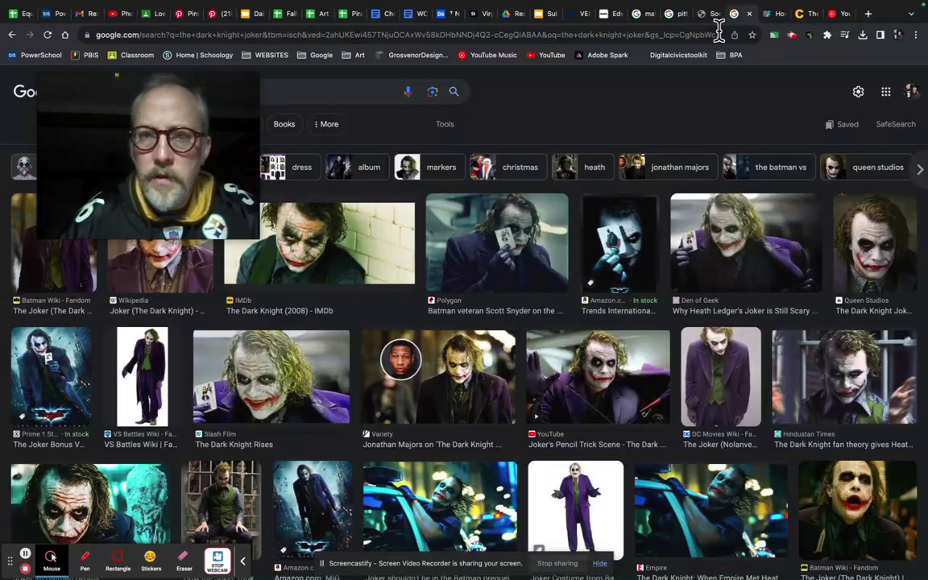
mouse_move(172, 92)
left_click_drag(173, 92, 120, 149)
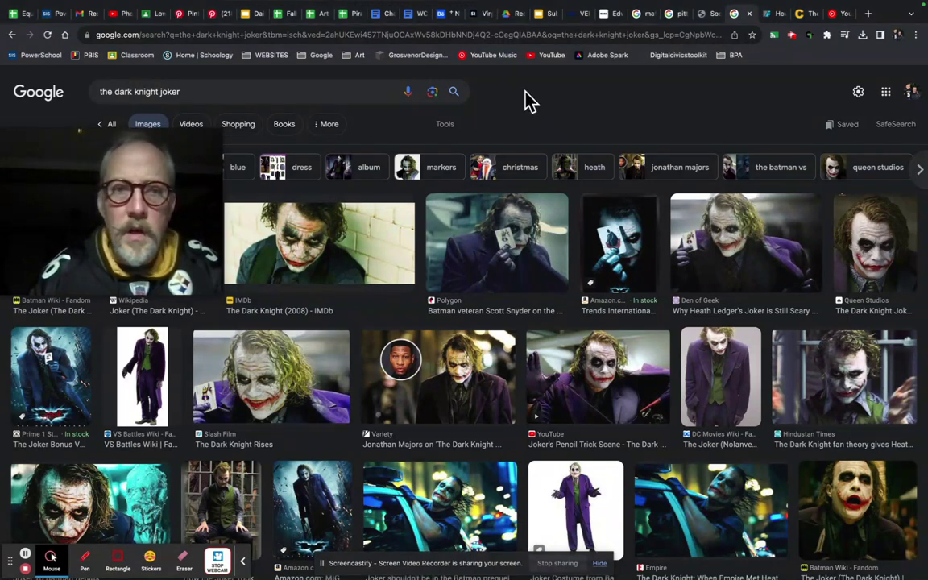
left_click(445, 127)
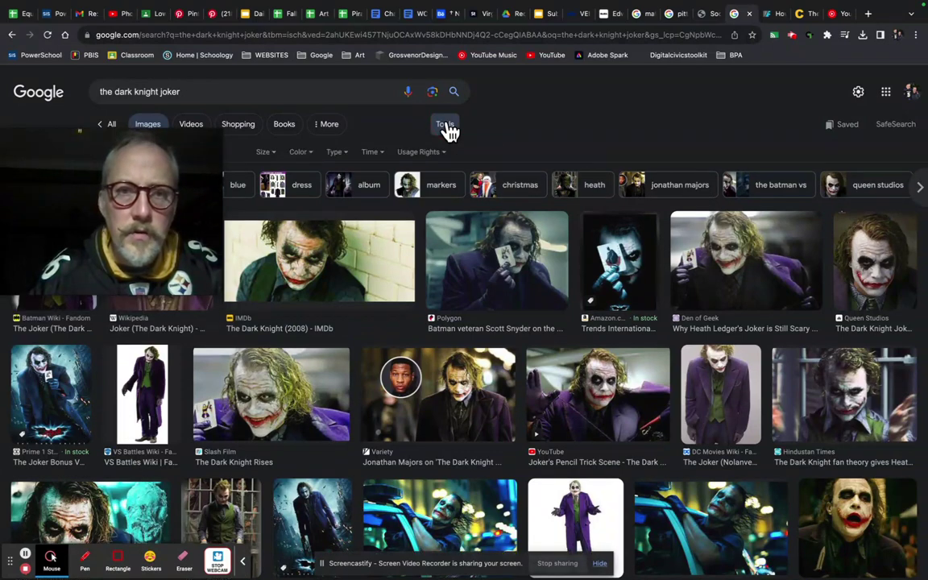
left_click(266, 153)
left_click(267, 190)
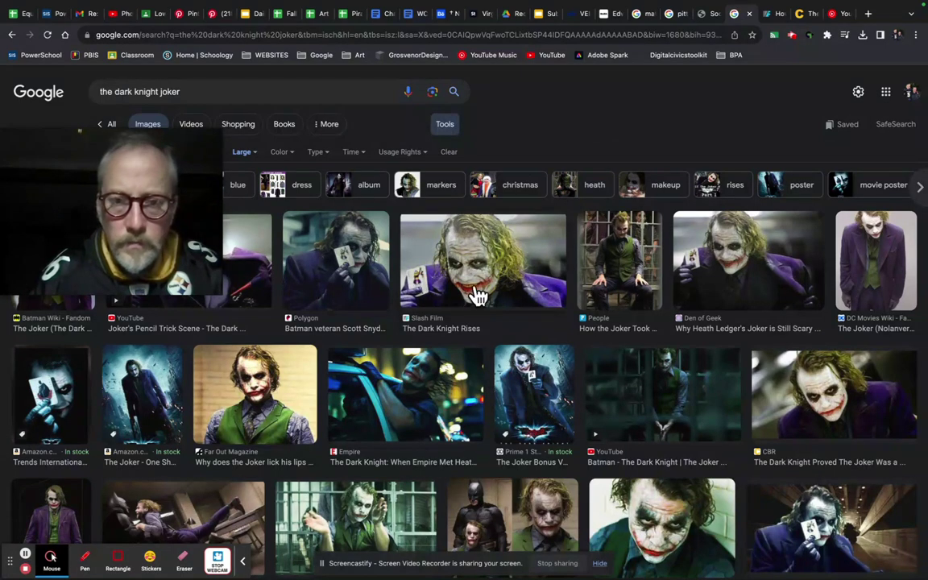
- Preview the Slash Film Joker picture with the playing card and copy the image
left_click(476, 274)
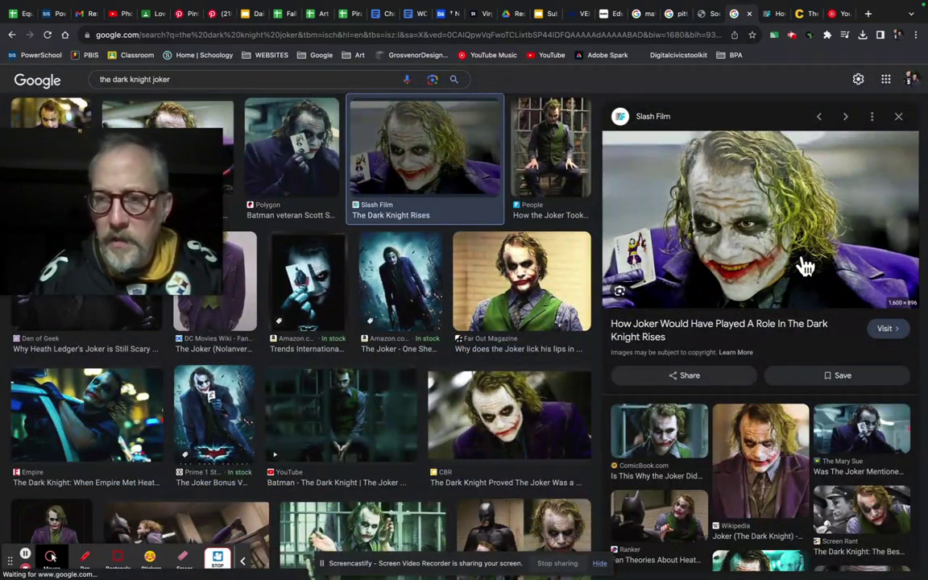
right_click(743, 214)
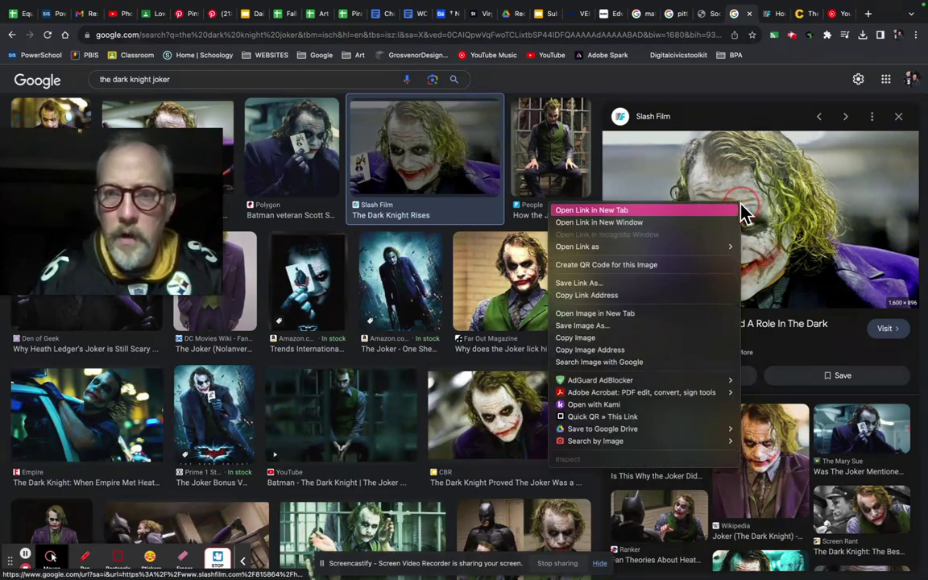
left_click(611, 339)
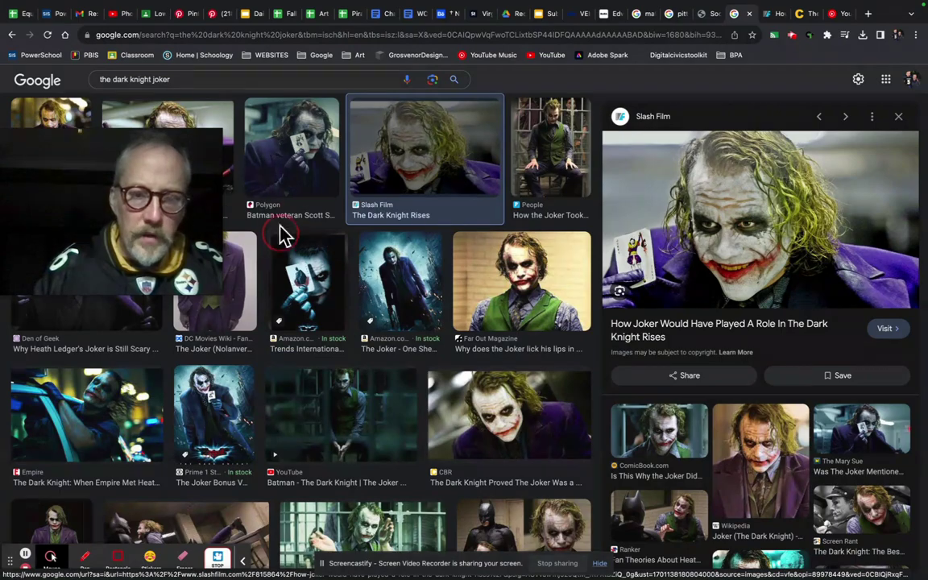
- Switch to Photoshop and fit the whole Joker document on screen
key("super+Tab")
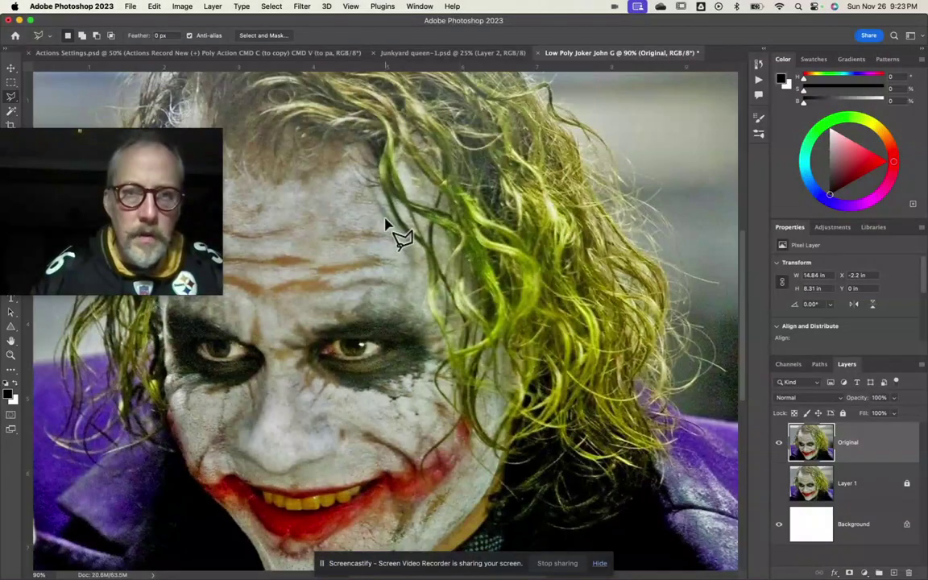
key("super+0")
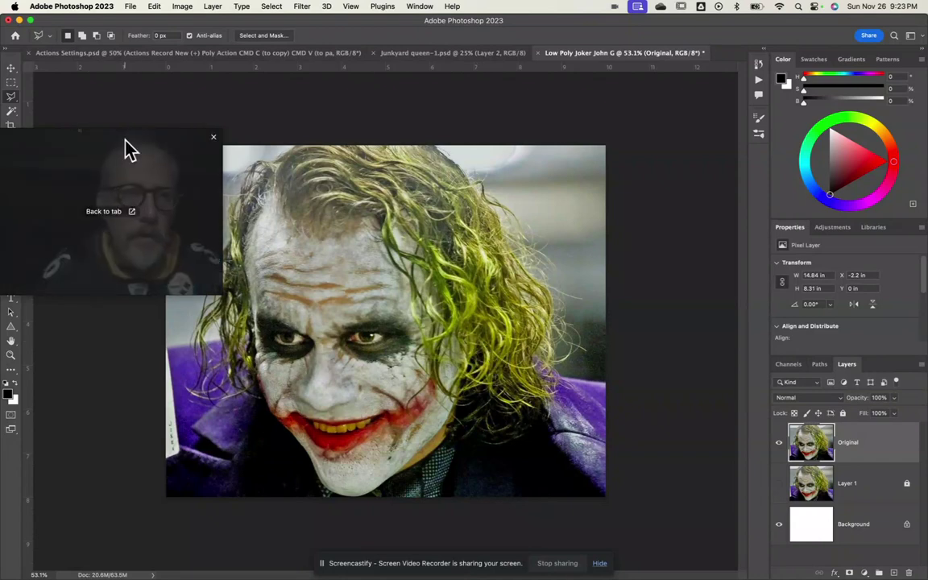
left_click_drag(62, 157, 120, 138)
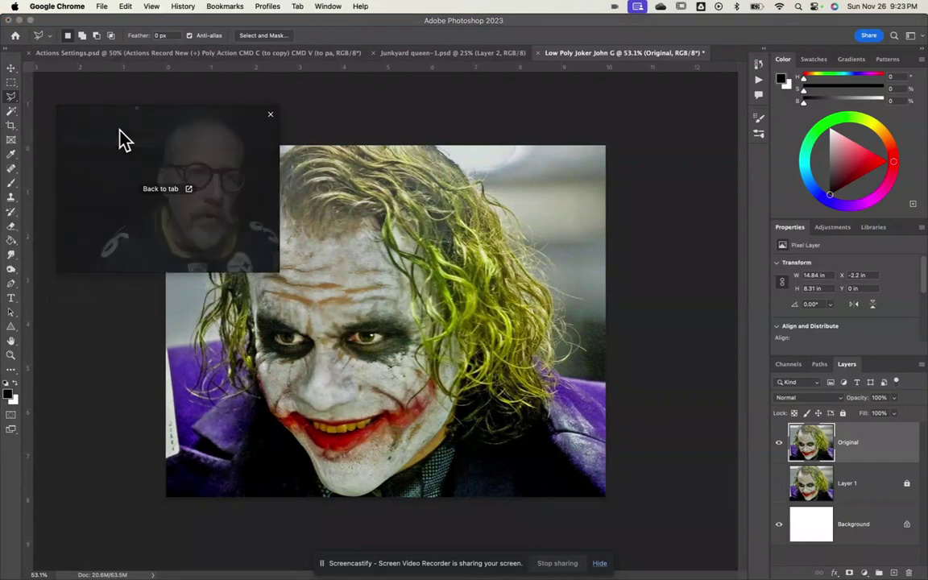
left_click(11, 69)
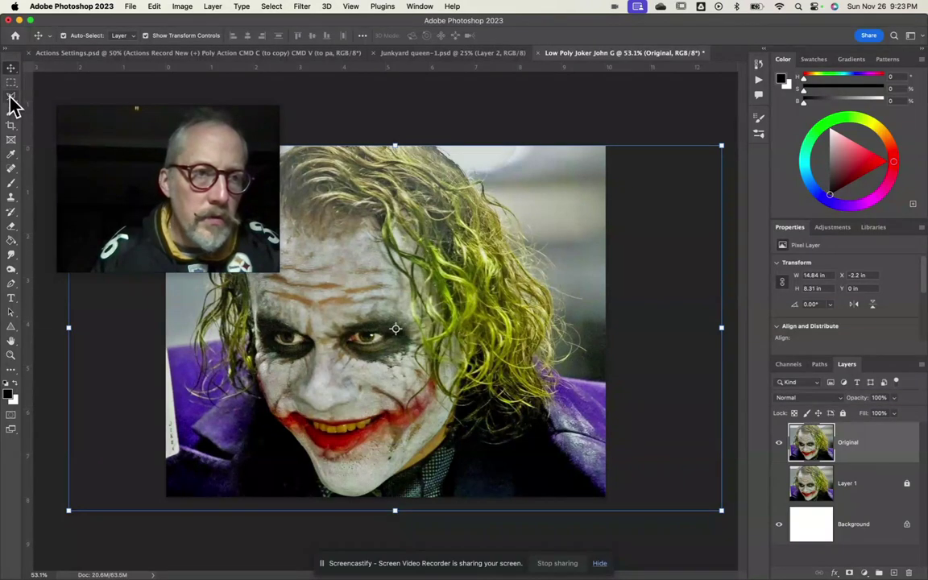
left_click(200, 181)
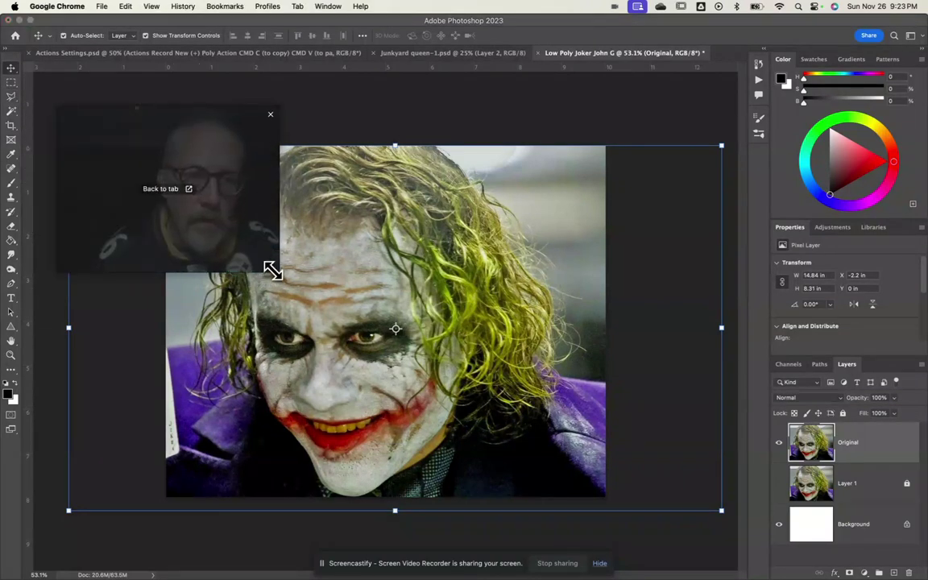
left_click_drag(277, 272, 196, 238)
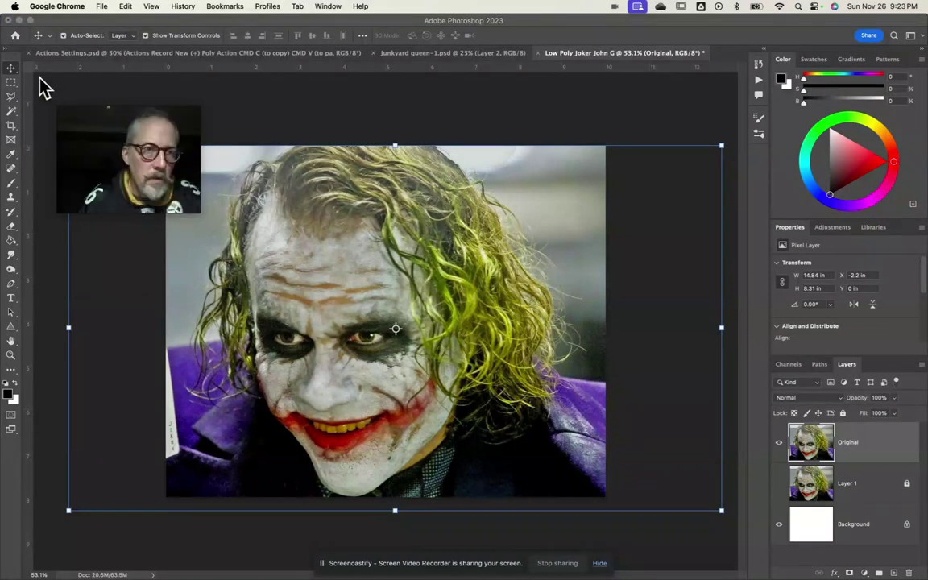
- With the Polygonal Lasso, select a triangle about 1.2 by 0.9 in on the Joker's upper forehead, just beneath the hairline
left_click(9, 97)
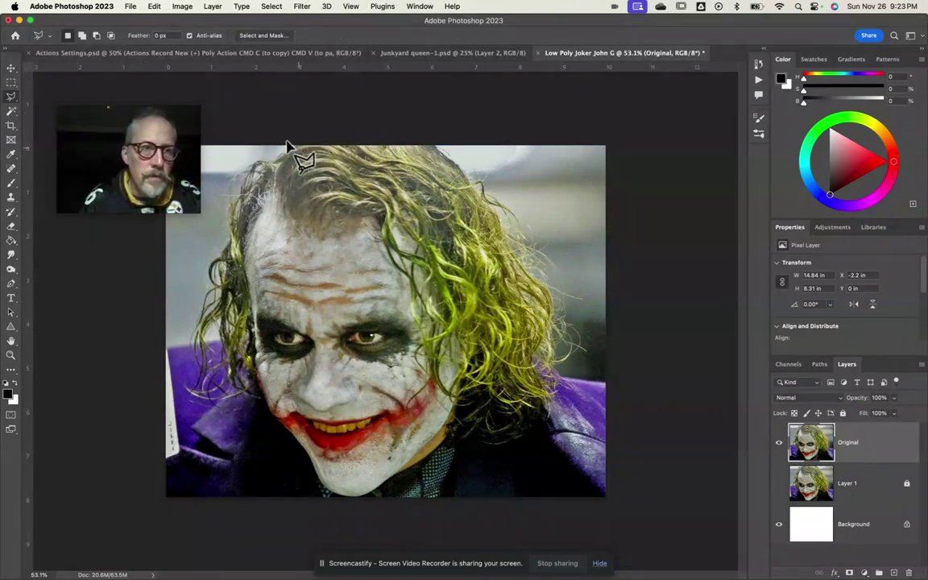
key("super+1")
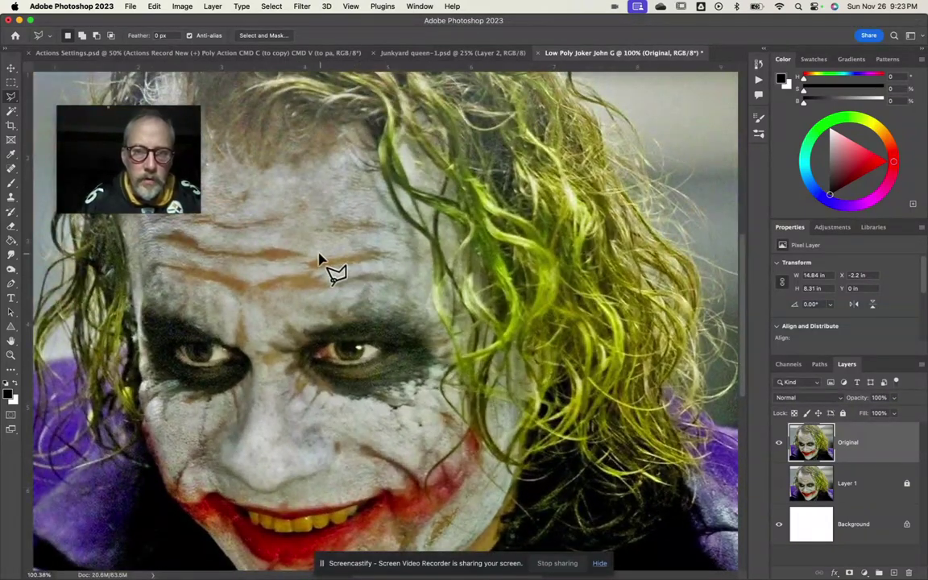
left_click(278, 228)
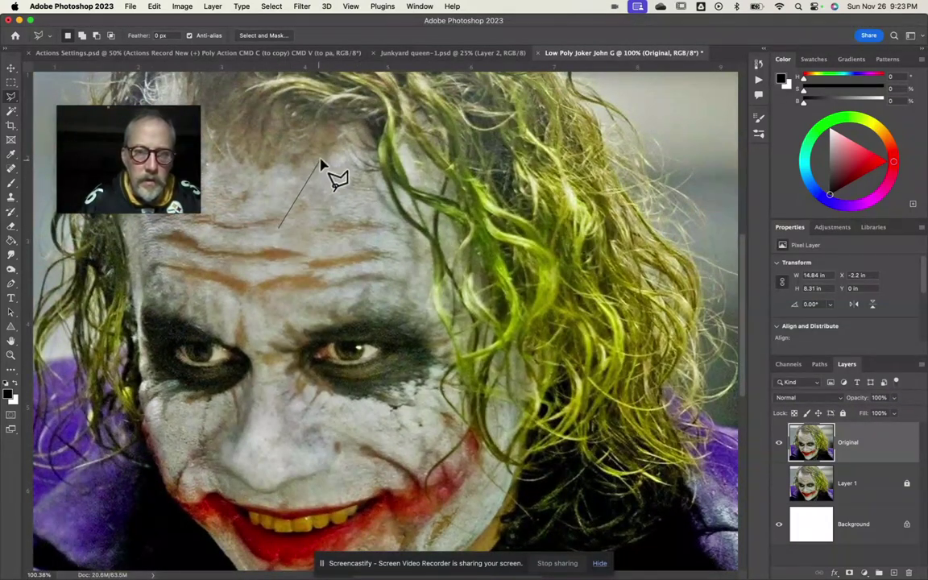
left_click(331, 155)
left_click(378, 218)
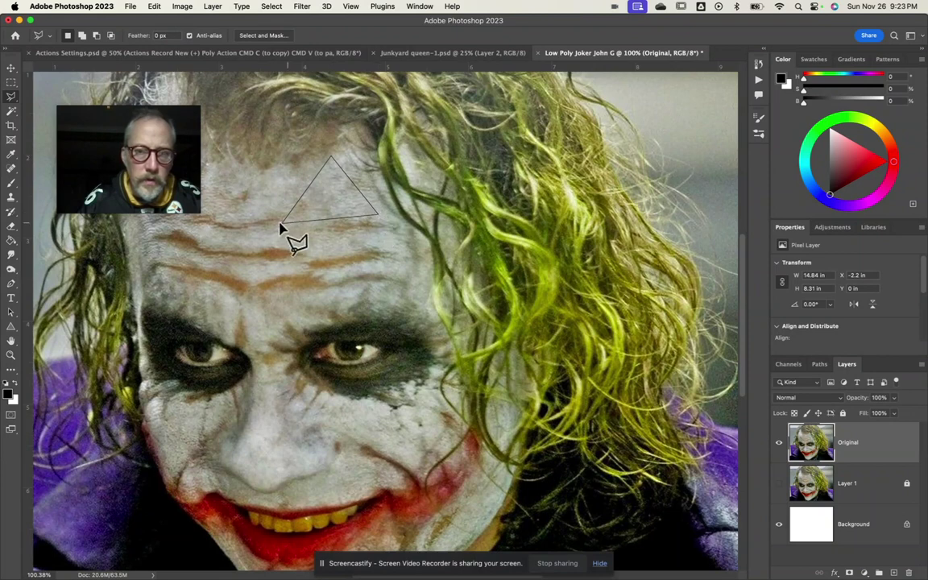
left_click(278, 229)
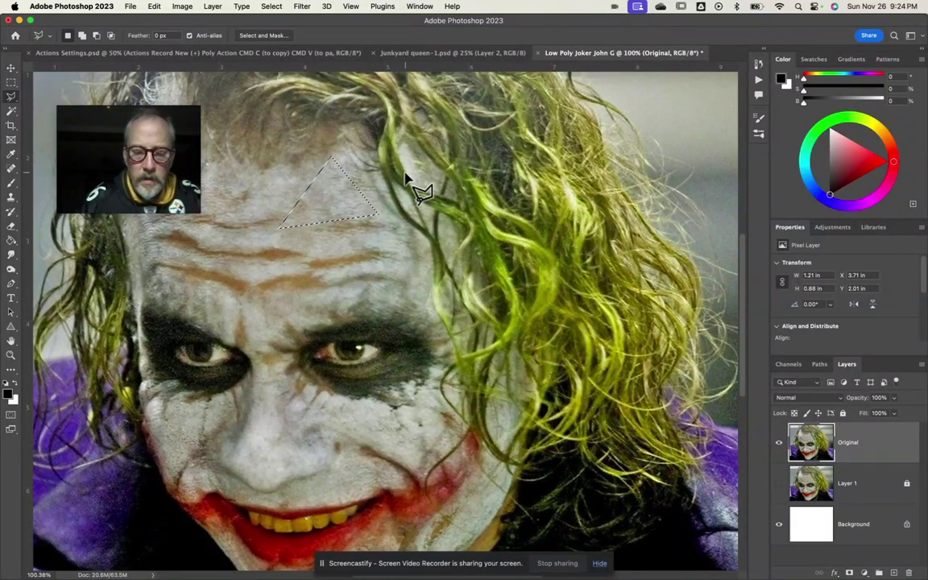
- Copy the selected forehead triangle onto its own layer and check it by hiding and reshowing the Original layer
key("super+j")
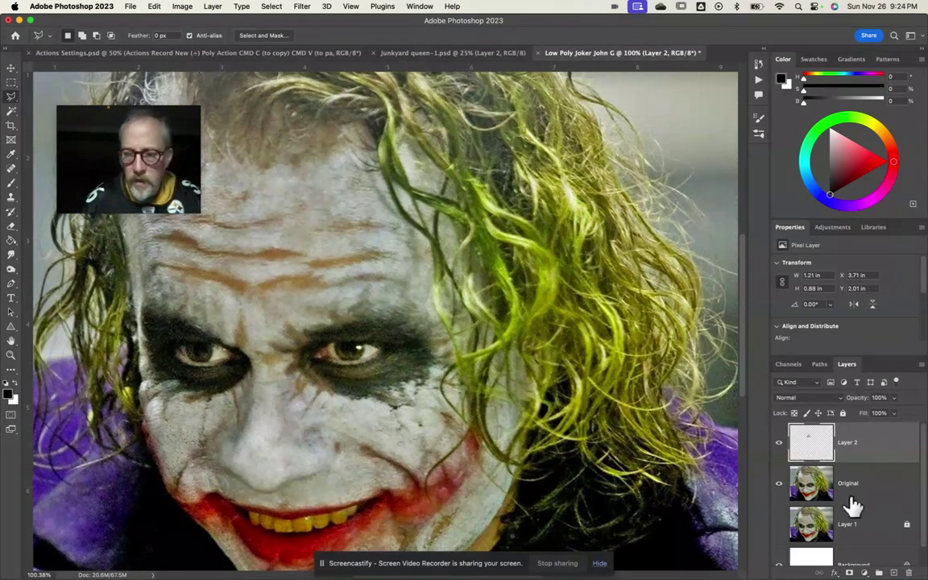
left_click(778, 485)
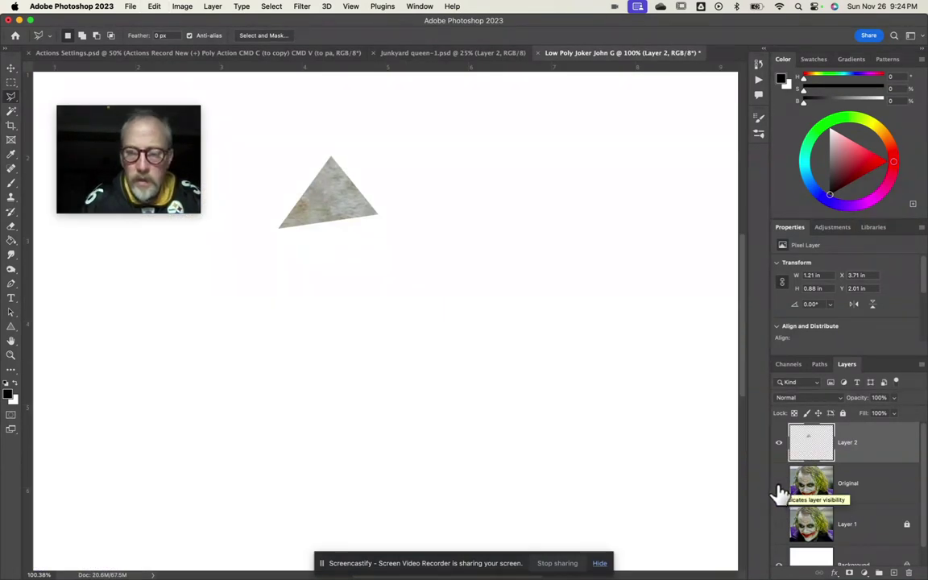
left_click(779, 485)
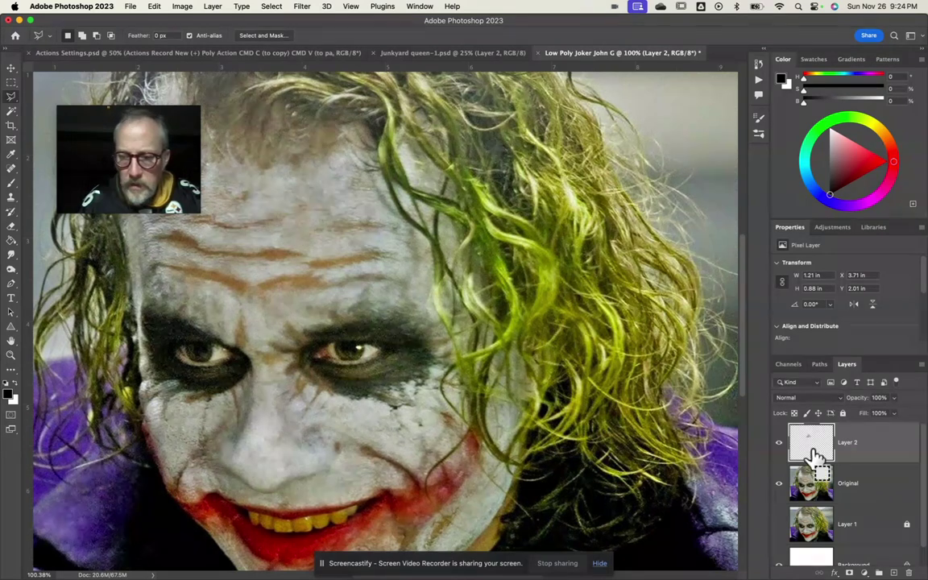
- Load the copied triangle layer's outline as a selection and apply the Average blur filter to flatten it into one colour
left_click(816, 451, "super")
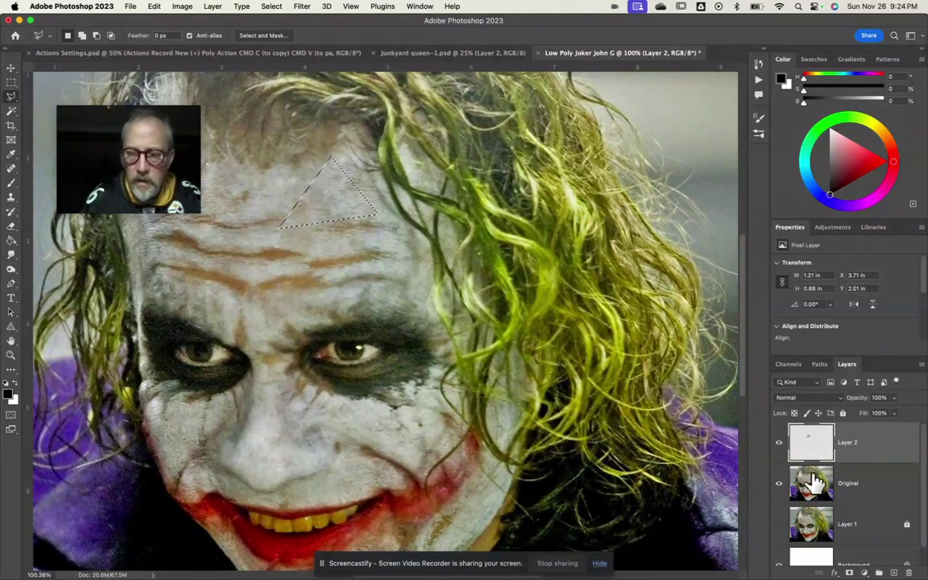
left_click(779, 483)
left_click(779, 484)
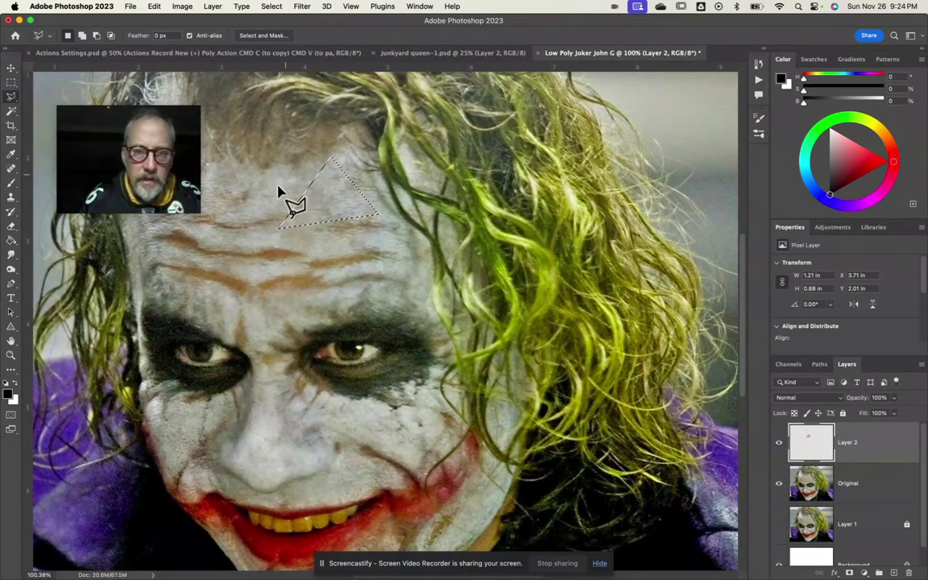
left_click(301, 9)
mouse_move(316, 162)
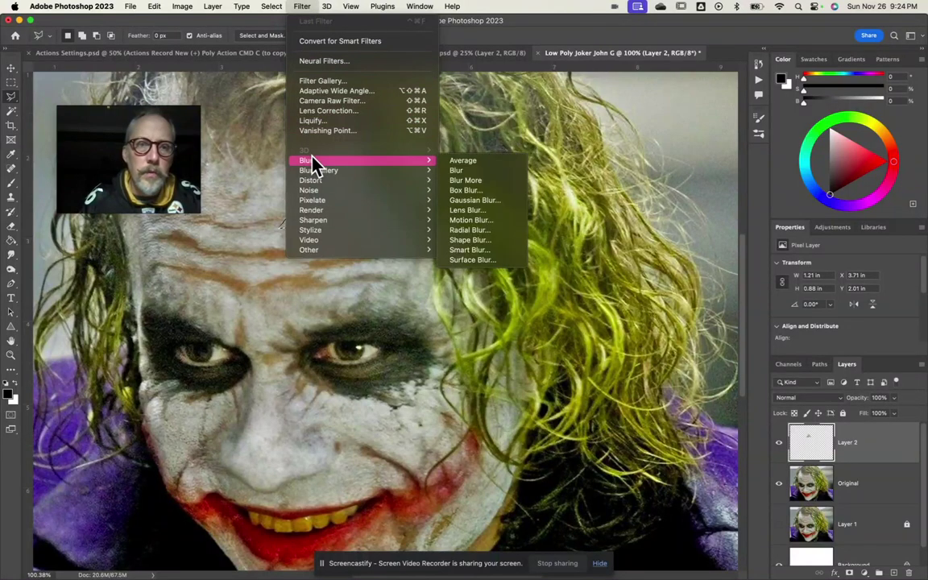
left_click(465, 162)
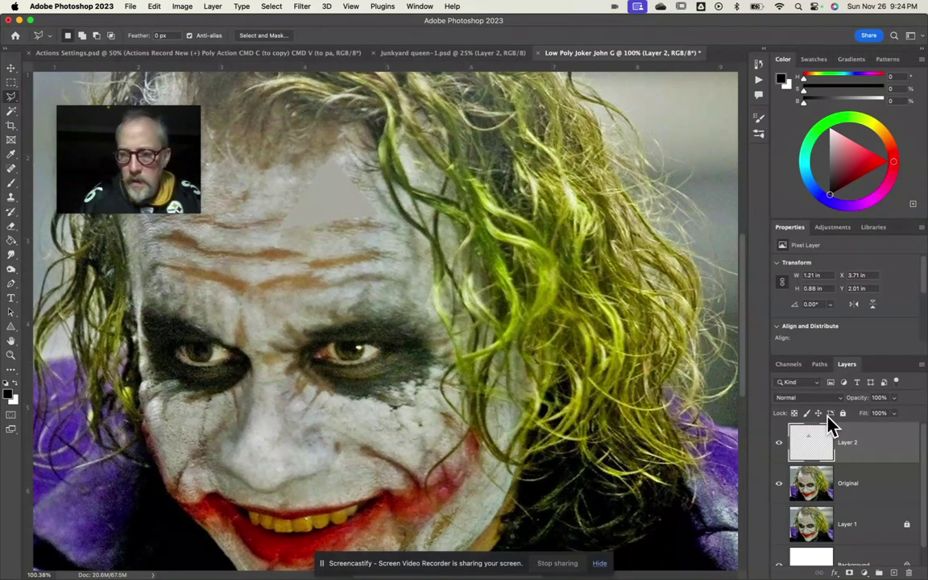
- On the Original layer, select a triangle about 1.2 by 0.4 in directly beneath the first one and copy it onto its own layer
left_click(816, 482)
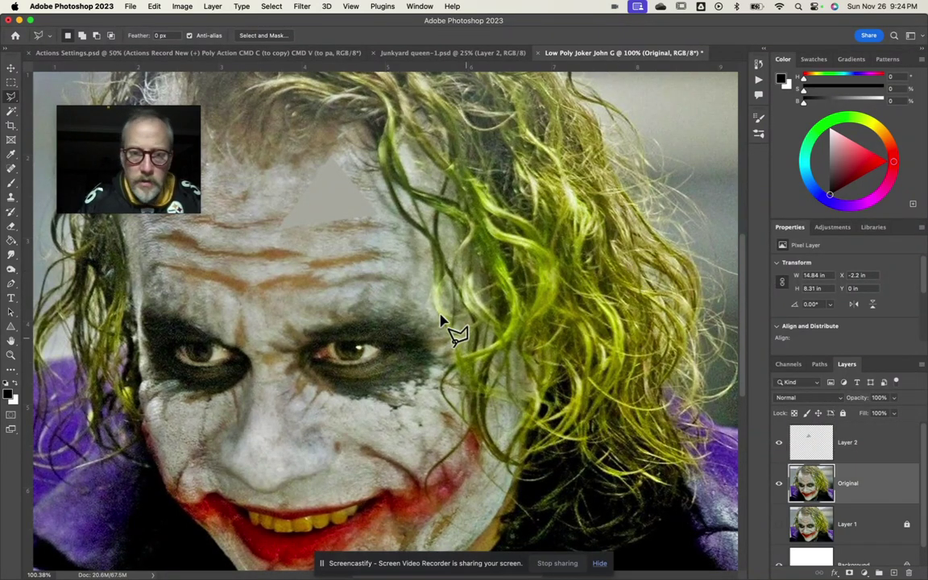
left_click(278, 232)
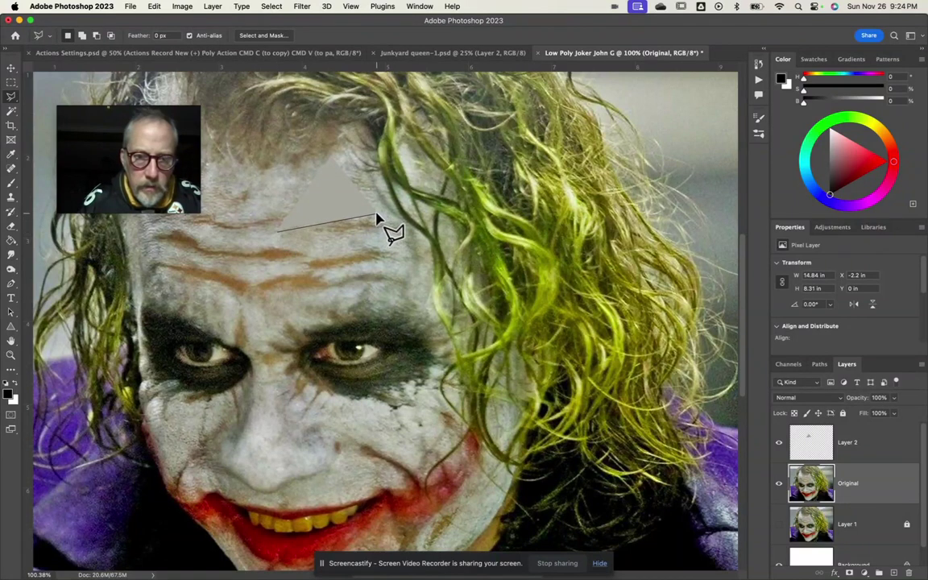
double_click(375, 249)
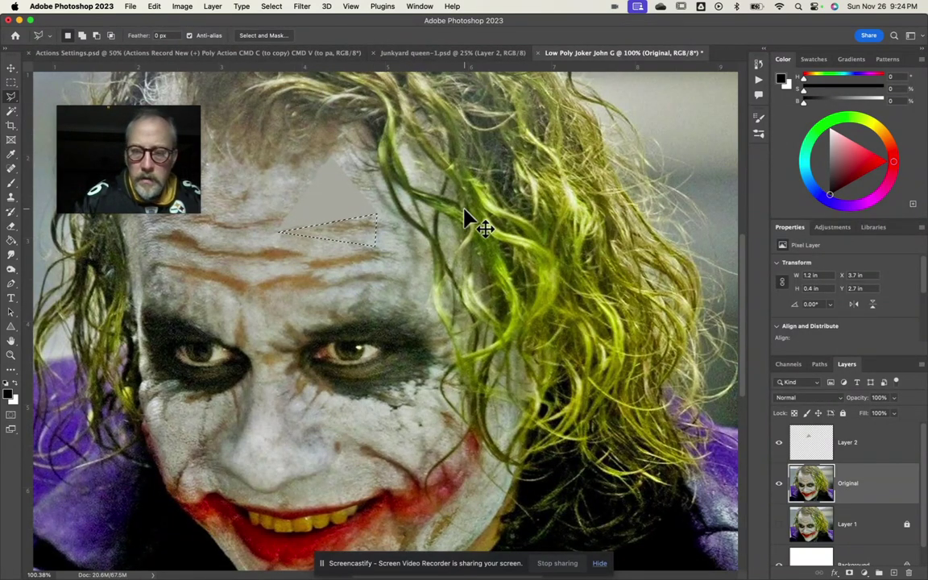
key("super+v")
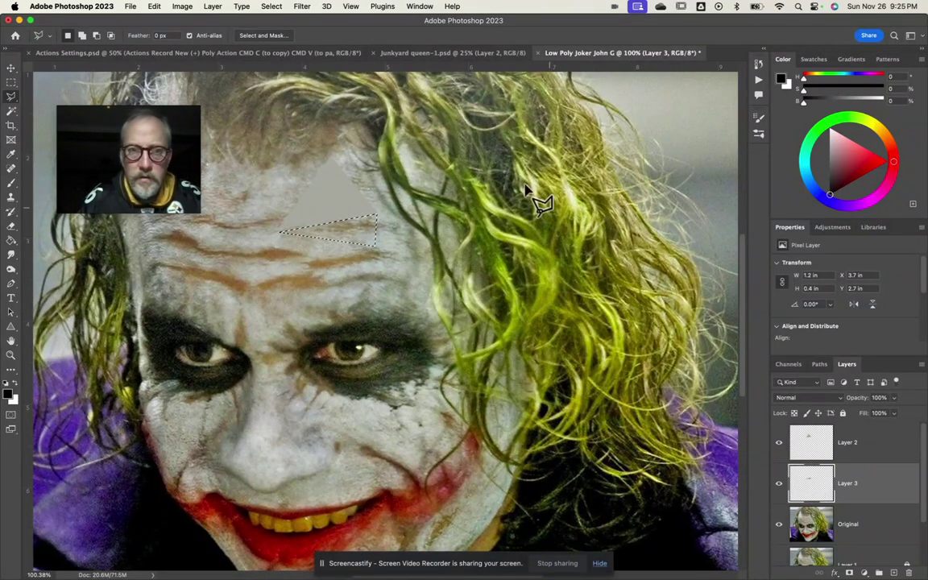
- Flatten the second forehead triangle into one colour with the Average blur filter and make the Original layer active again
left_click(273, 7)
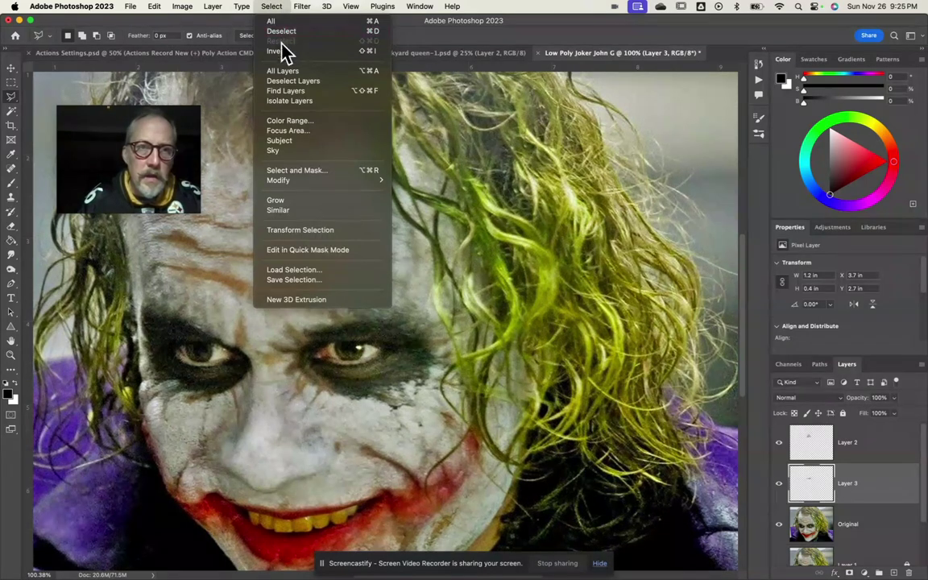
mouse_move(300, 6)
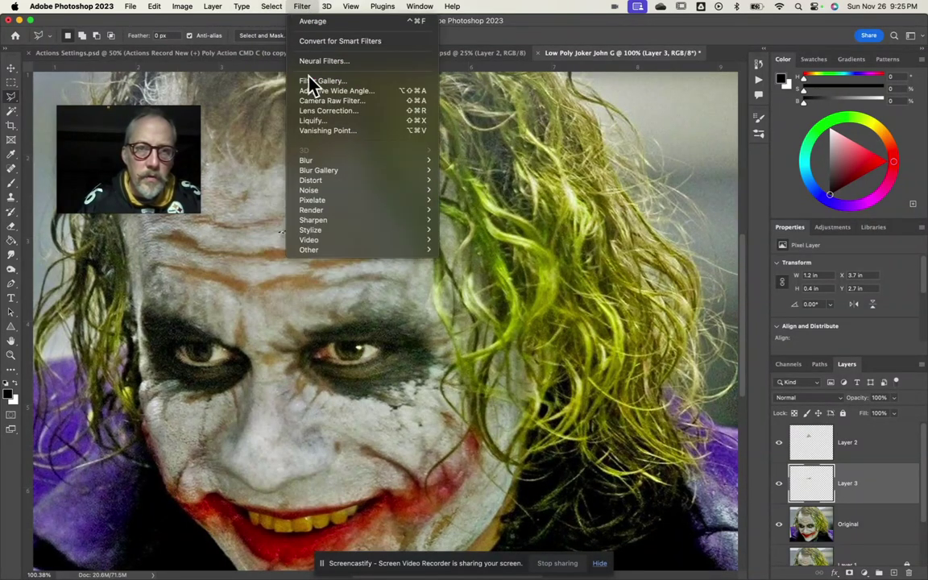
mouse_move(319, 158)
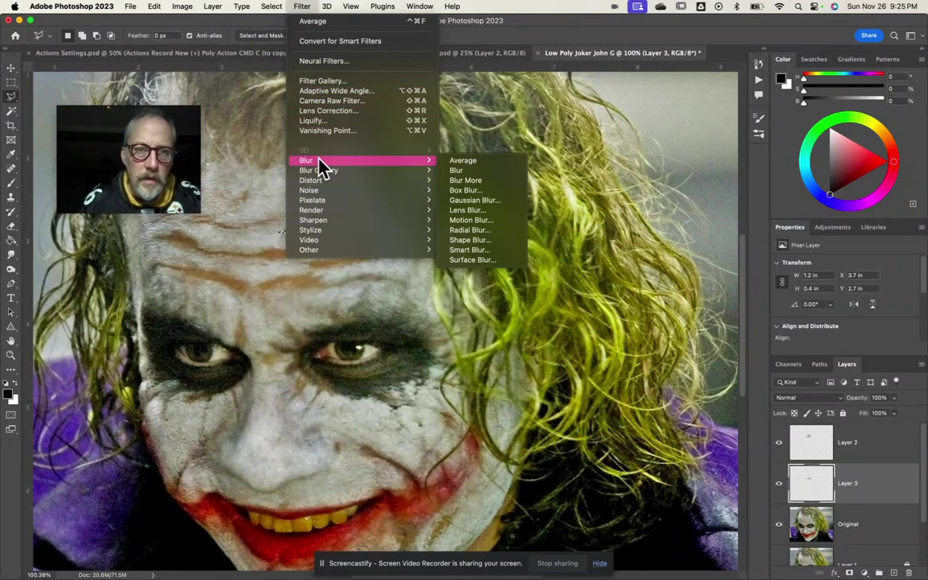
left_click(455, 161)
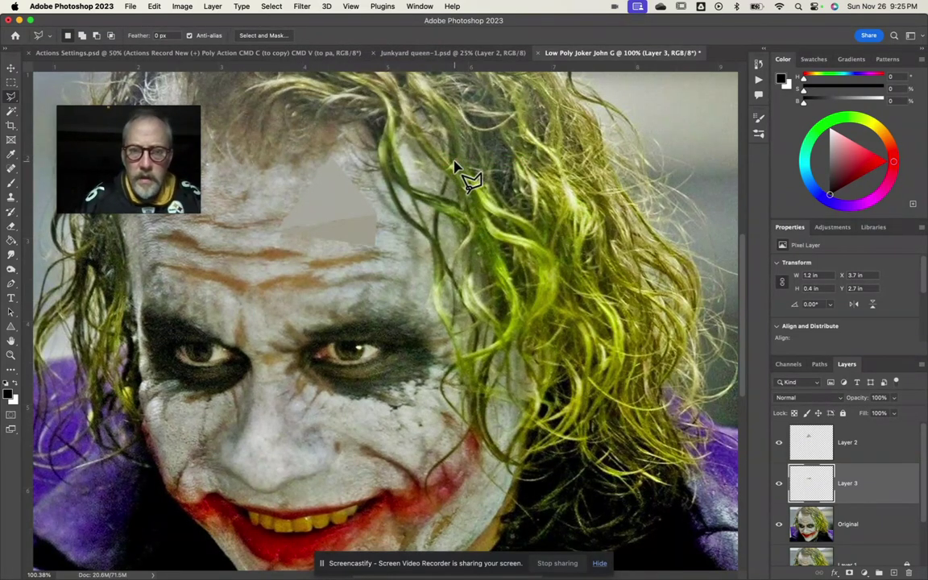
left_click(819, 532)
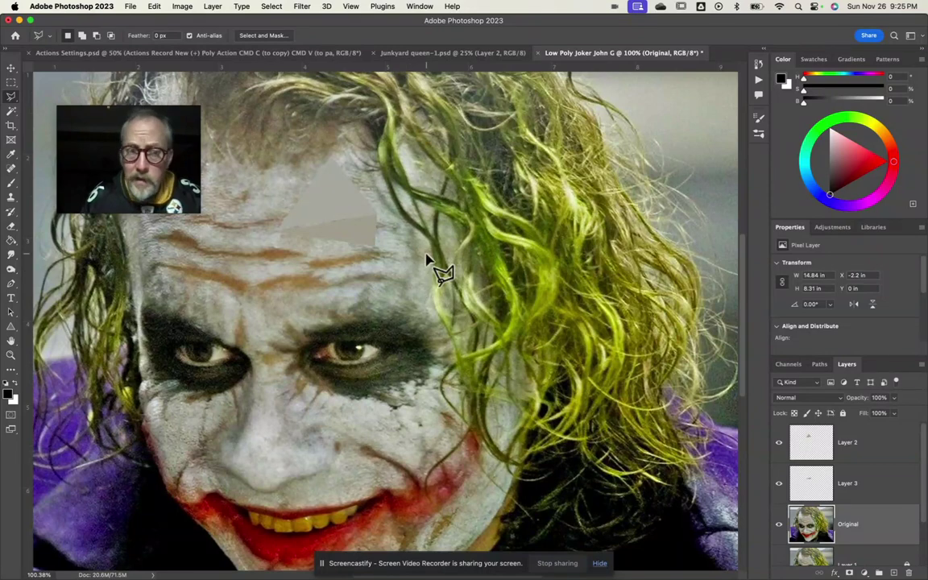
- Review the gridline spacing and subdivisions in the Guides, Grid & Slices preferences and accept the settings
scroll(426, 260, "down", 5)
scroll(427, 260, "left", 5)
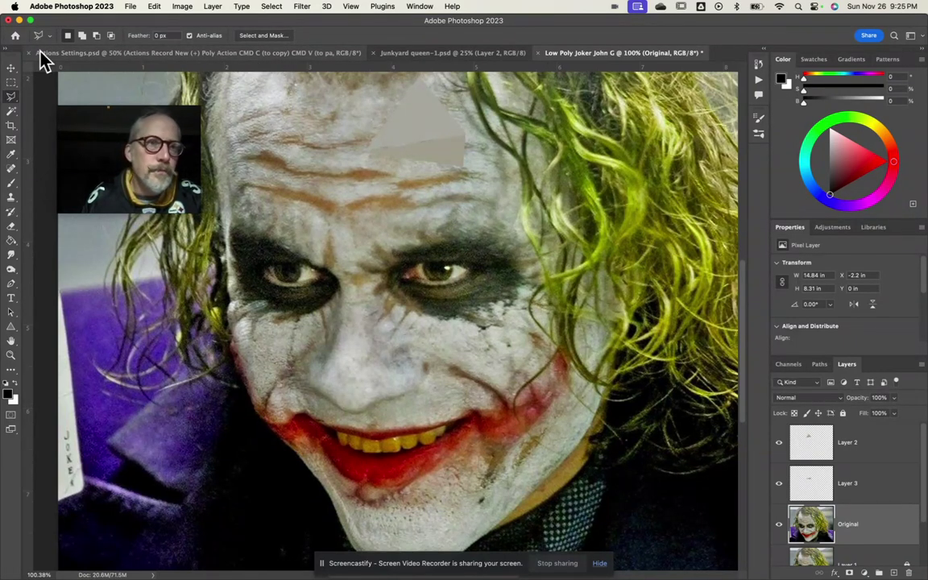
left_click(69, 8)
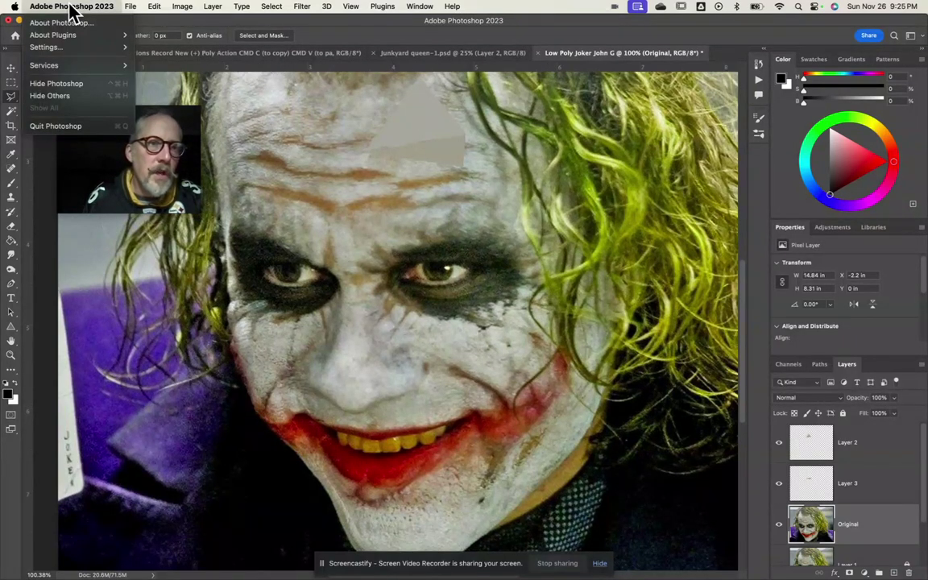
mouse_move(61, 46)
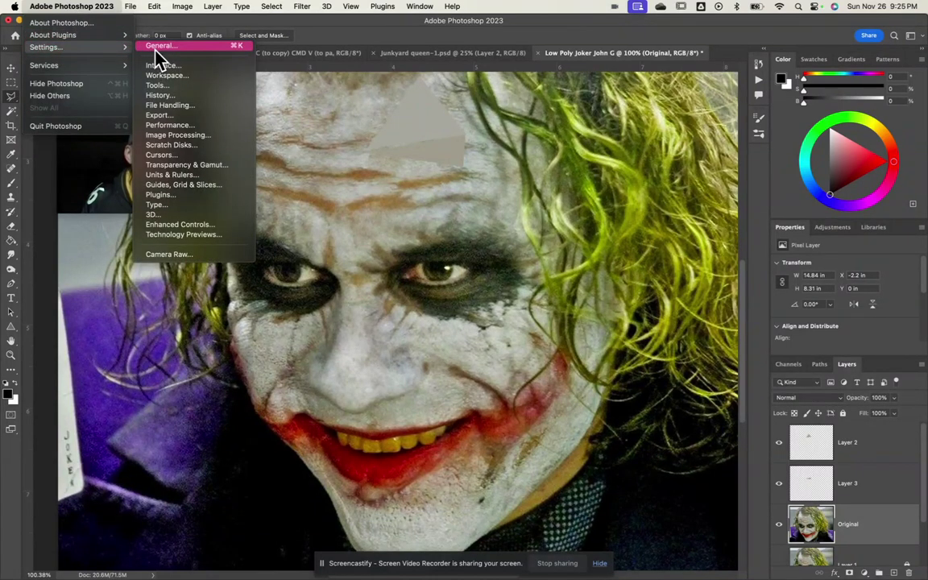
left_click(160, 186)
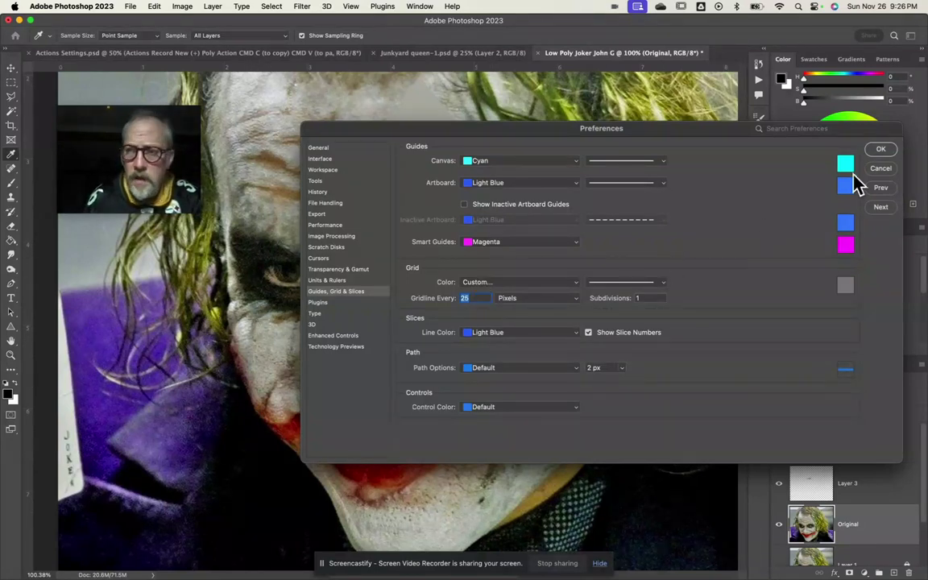
left_click(881, 149)
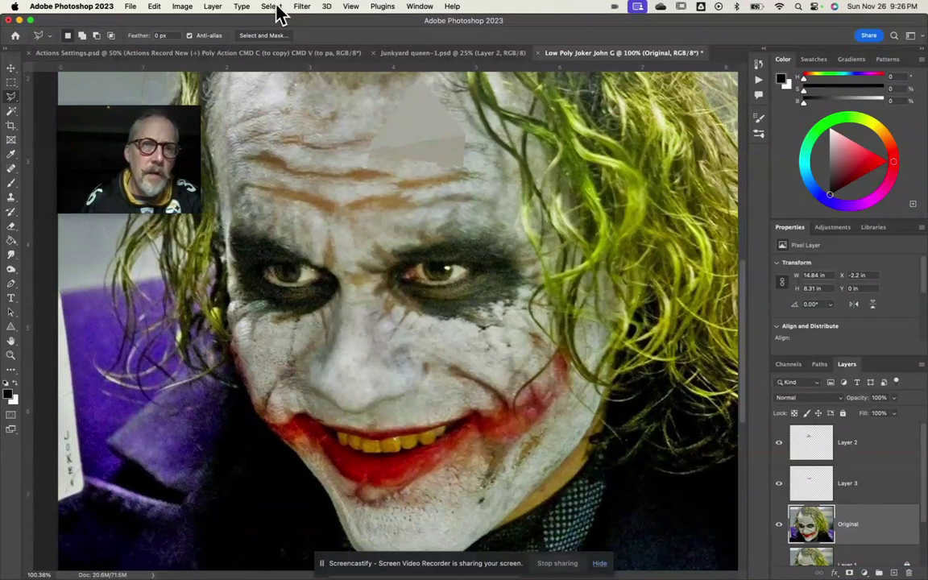
- Show the grid over the Joker image and look over how it covers the face and hair
left_click(351, 7)
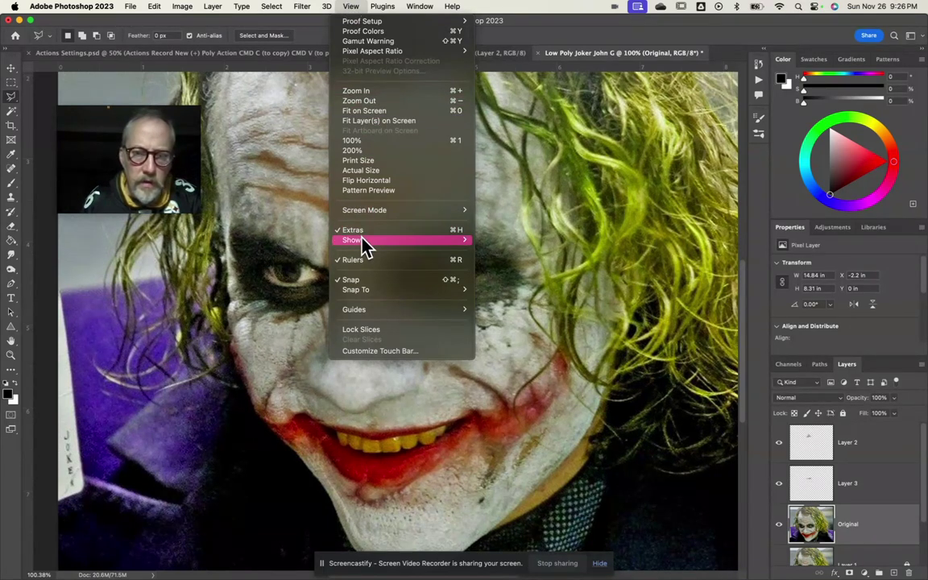
mouse_move(363, 242)
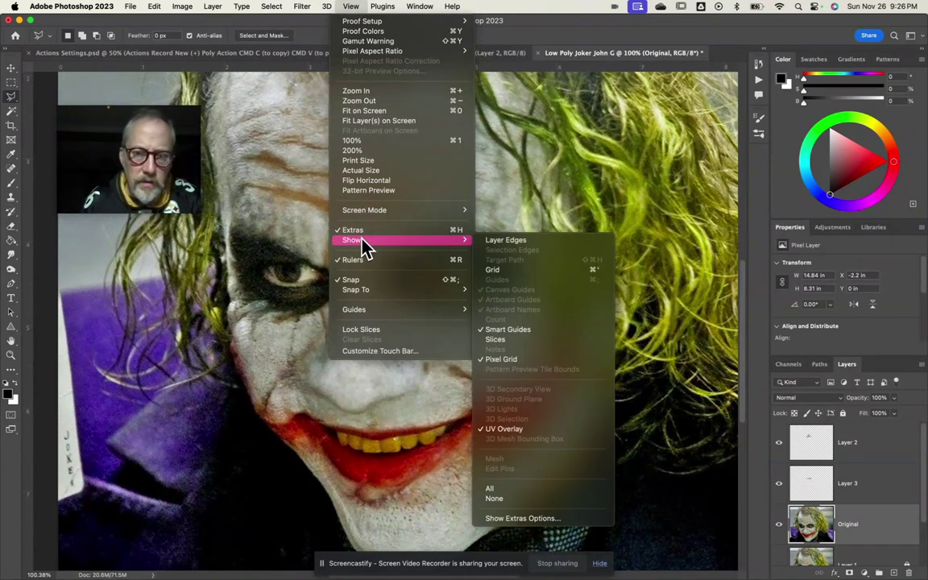
left_click(504, 273)
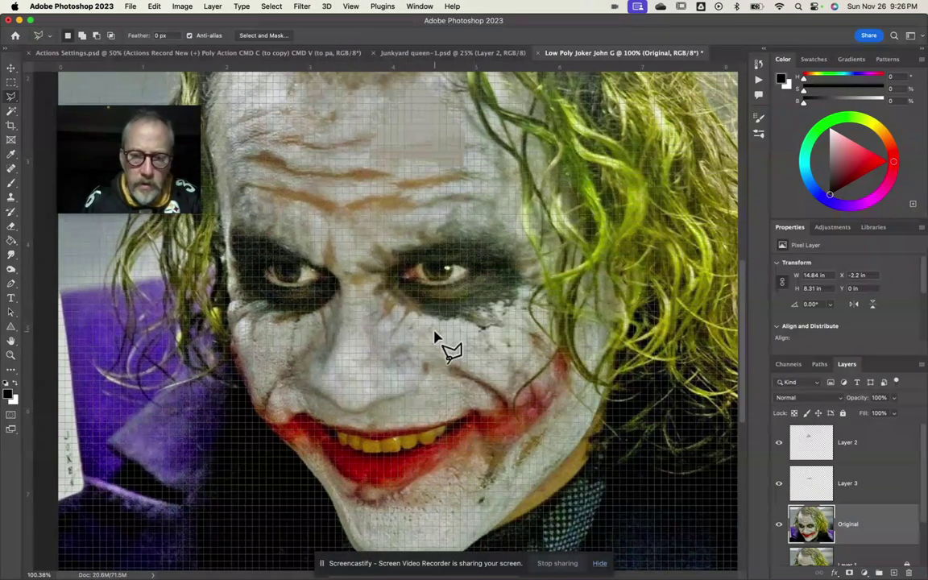
scroll(441, 337, "down", 5)
scroll(442, 338, "left", 4)
scroll(435, 337, "up", 7)
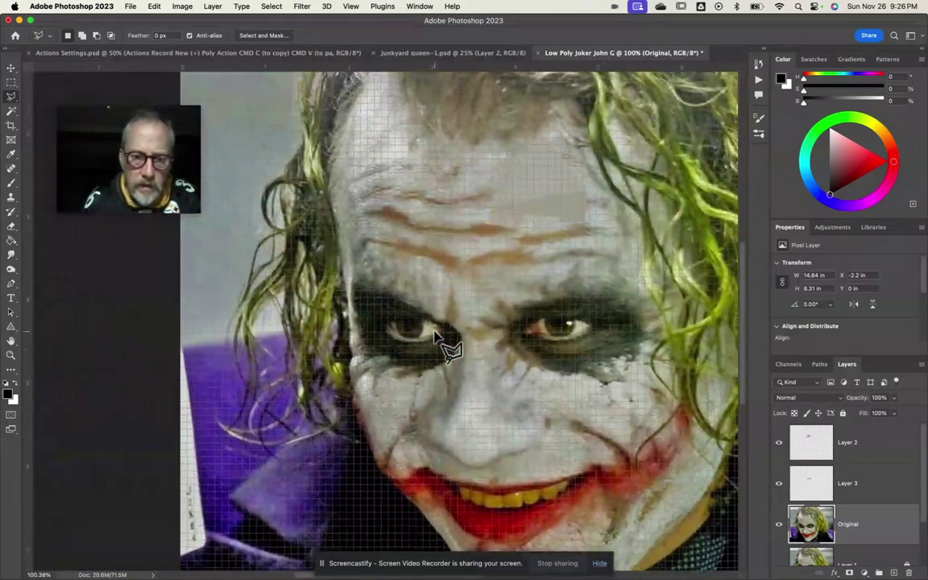
scroll(435, 337, "right", 8)
scroll(439, 338, "left", 3)
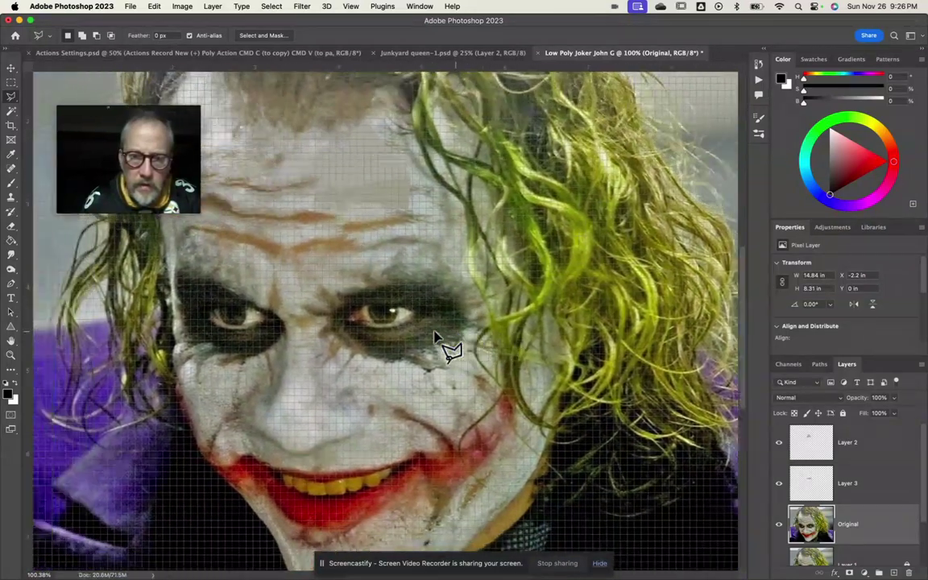
- Check which elements are enabled in the Snap To options without changing any of them
left_click(352, 8)
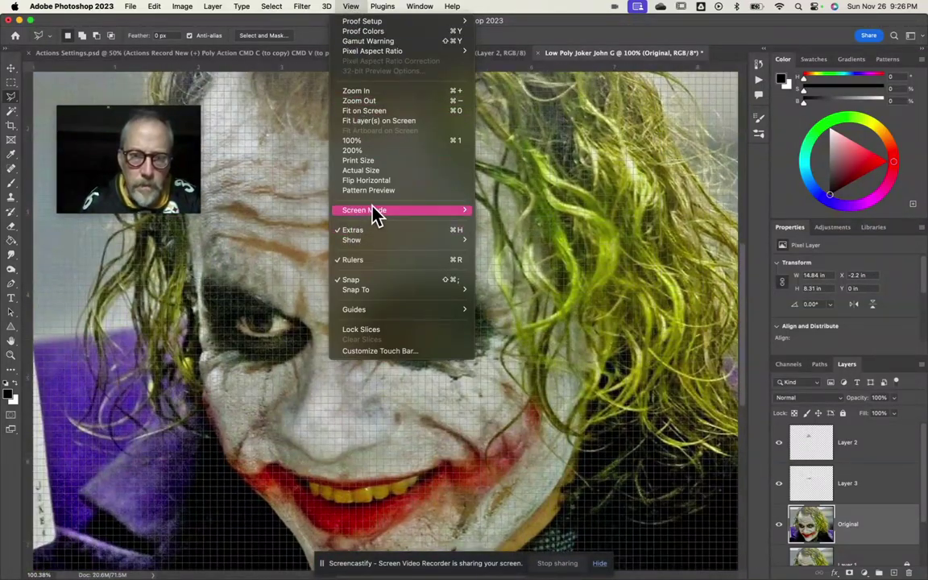
mouse_move(367, 293)
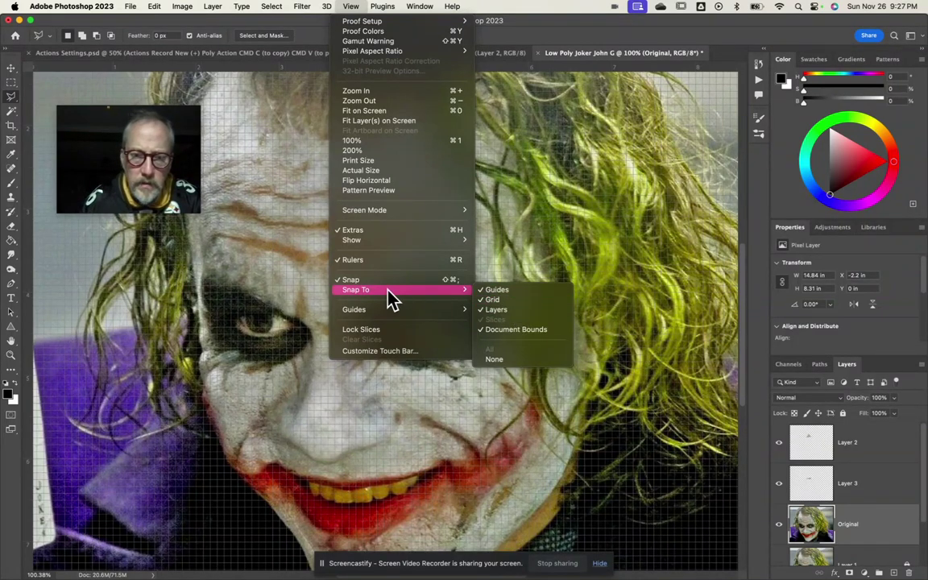
left_click(310, 39)
- With the Polygonal Lasso, select a triangle about 1.17 by 0.42 in on the forehead, along the lower edge of the second triangle
scroll(421, 192, "up", 8)
scroll(421, 191, "up", 5)
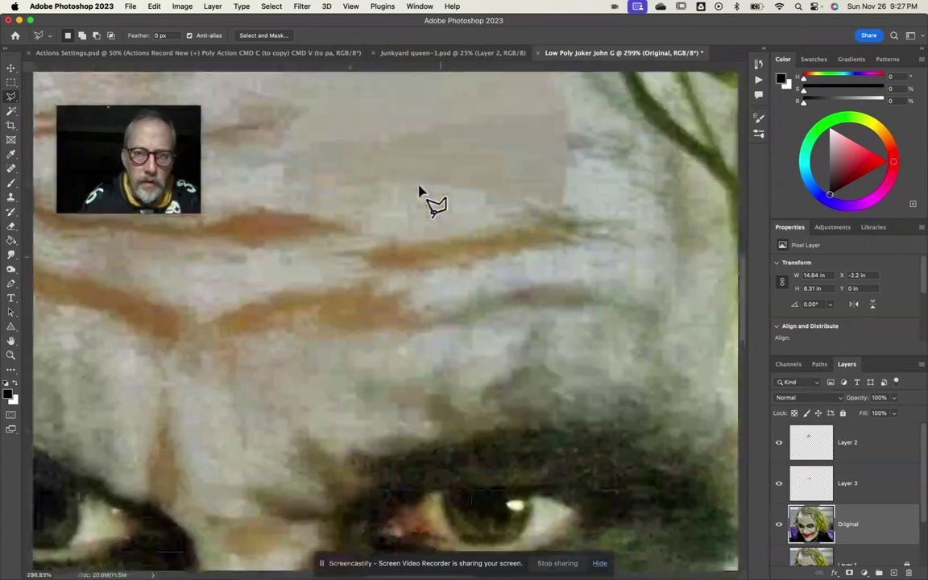
left_click(266, 160)
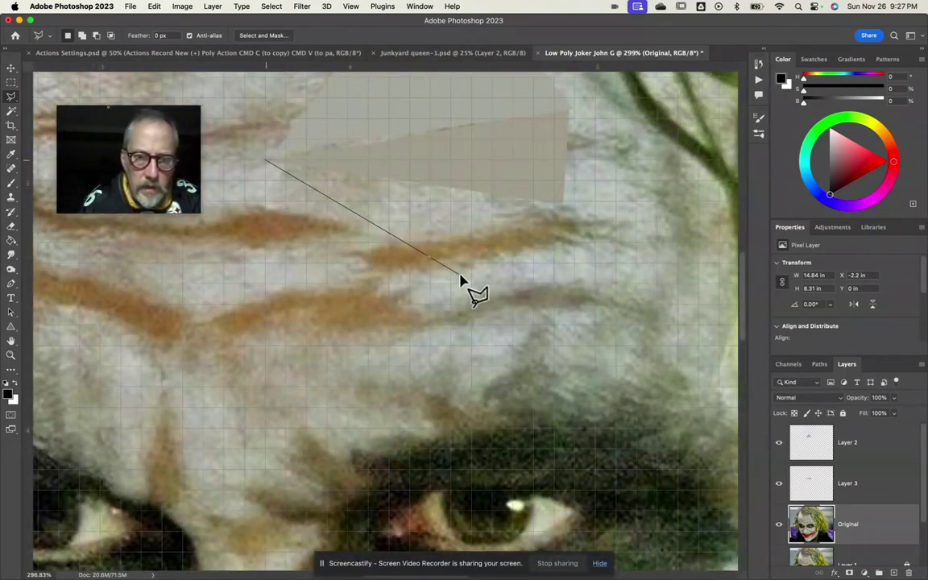
left_click(513, 262)
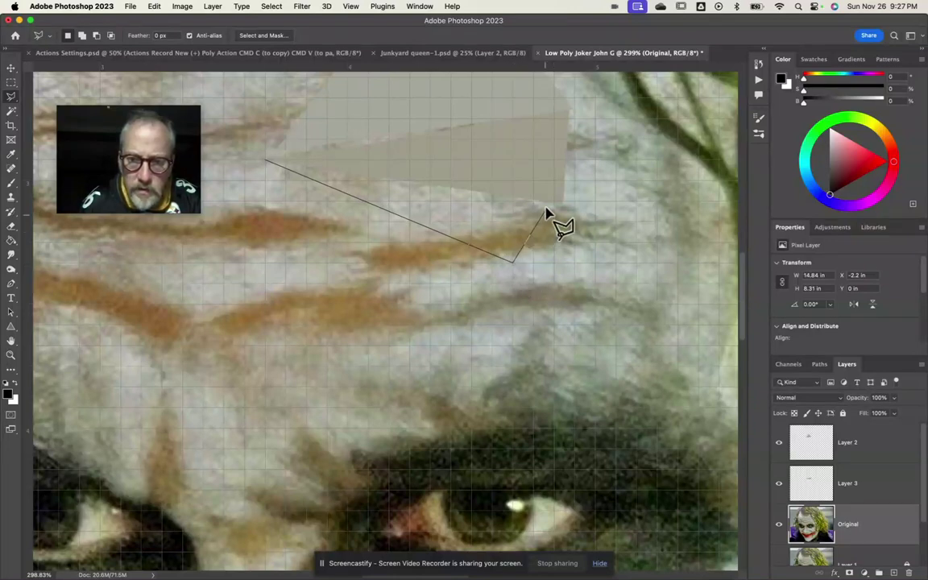
double_click(552, 203)
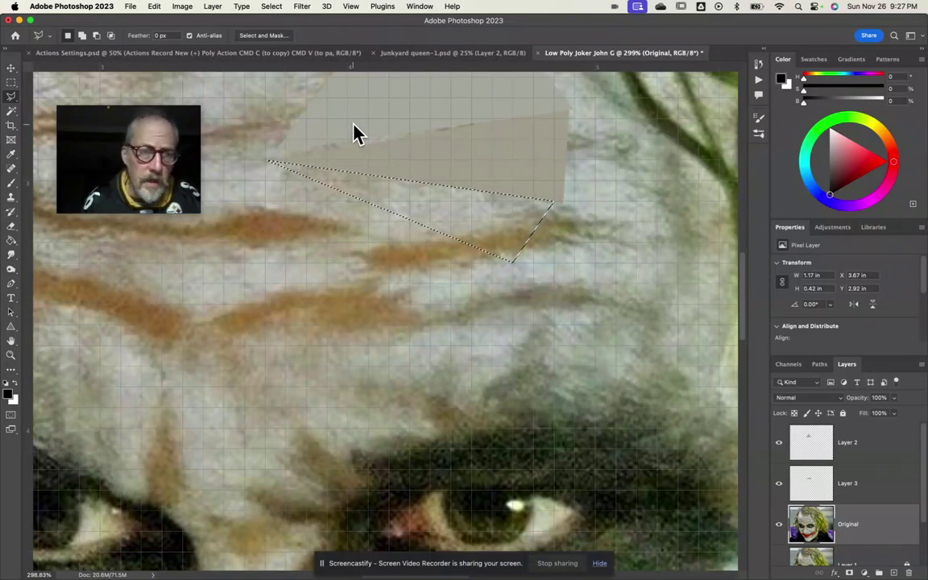
- Read the Poly Action recording notes in Actions Settings.psd and return to the Low Poly Joker document
left_click(226, 53)
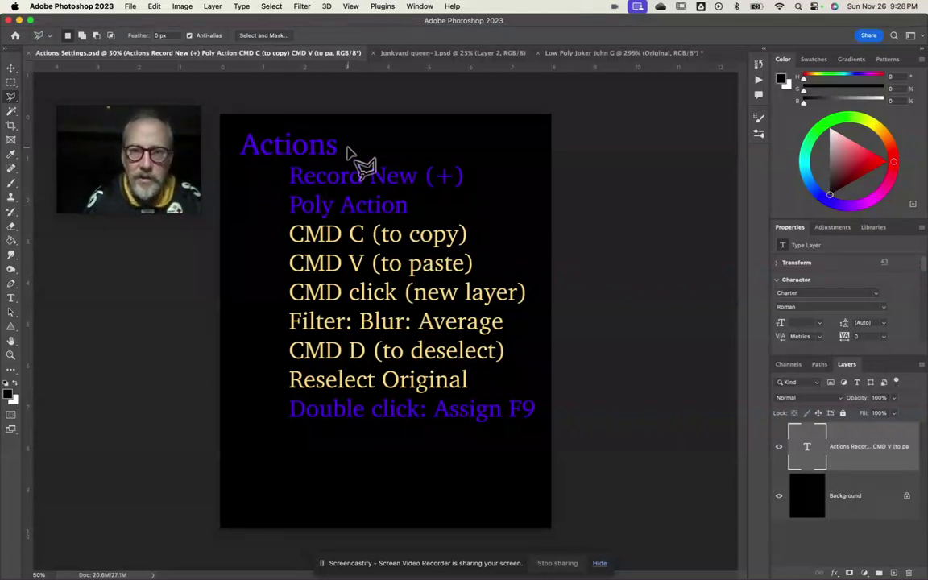
left_click(581, 54)
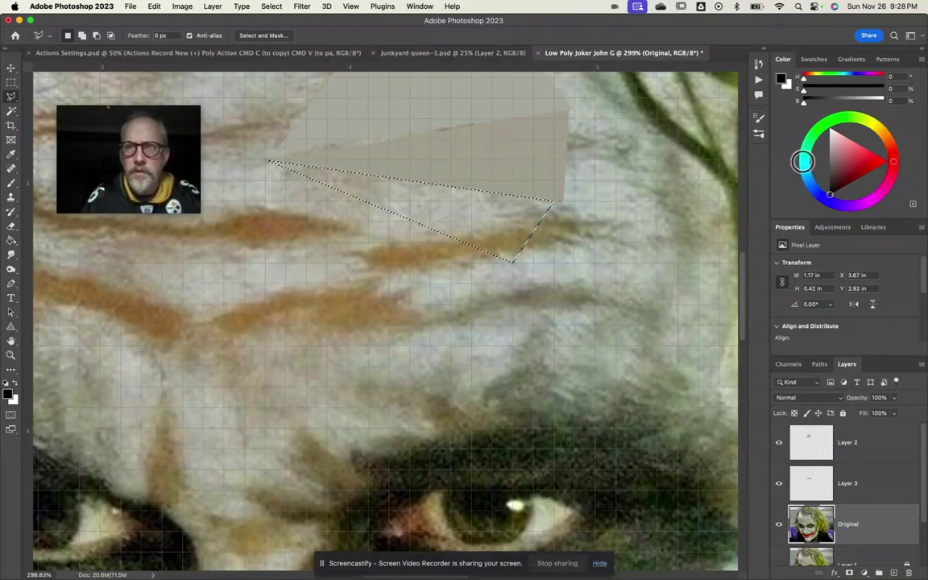
- Find the existing Poly Act action among the Default Actions and delete it
left_click(758, 64)
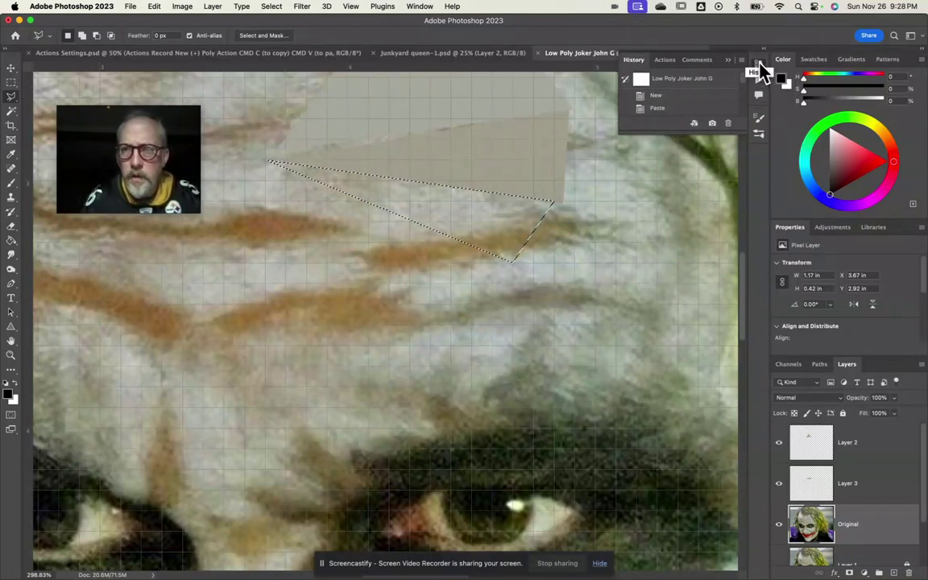
left_click(420, 7)
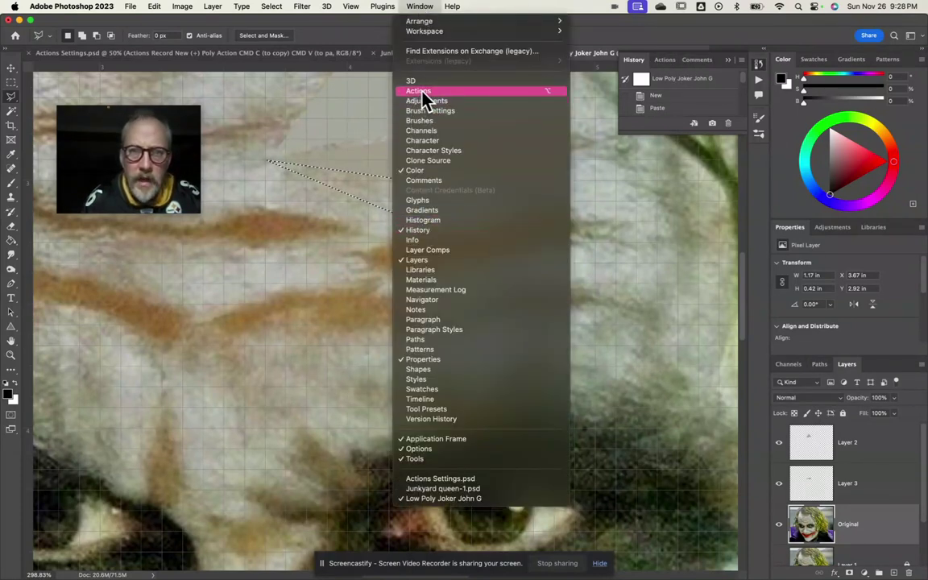
left_click(671, 60)
left_click(668, 61)
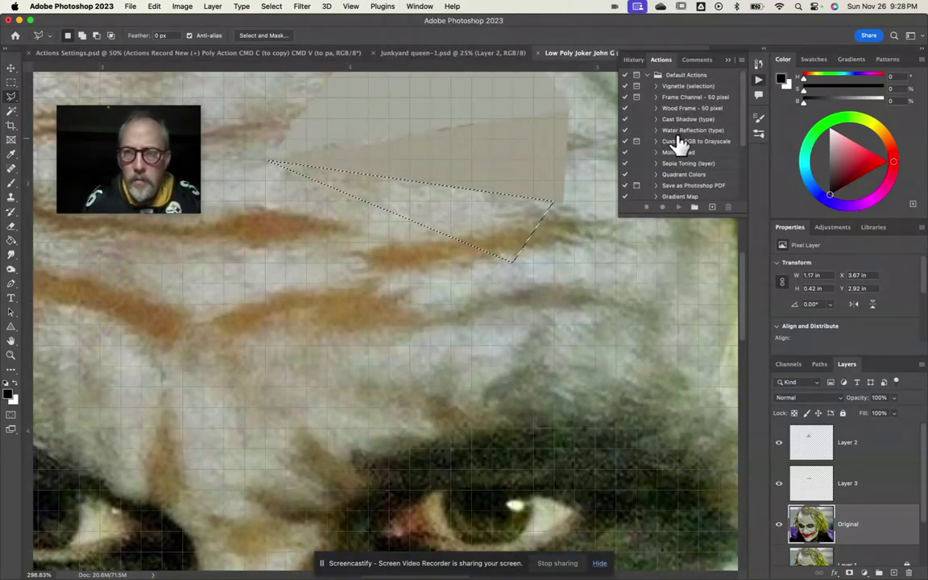
scroll(683, 145, "down", 4)
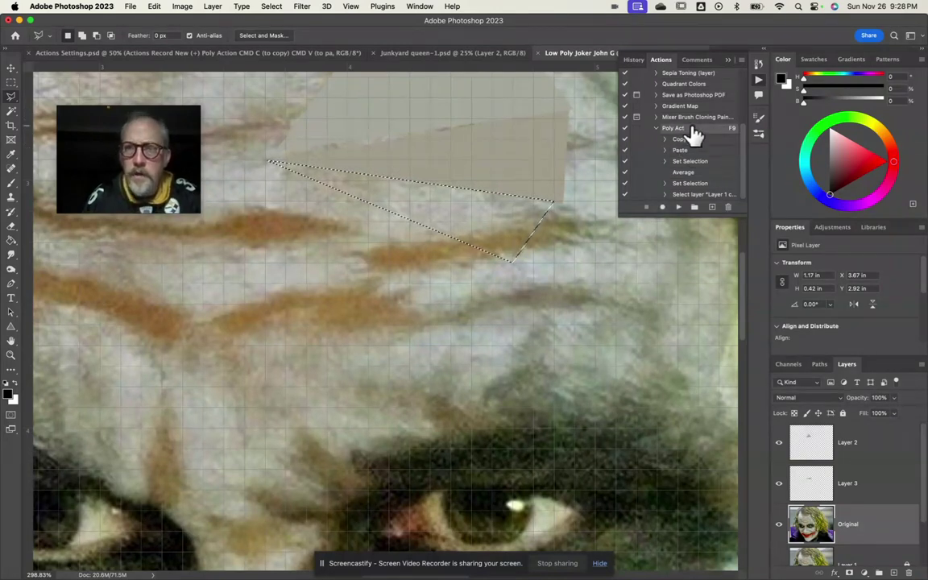
left_click(727, 208)
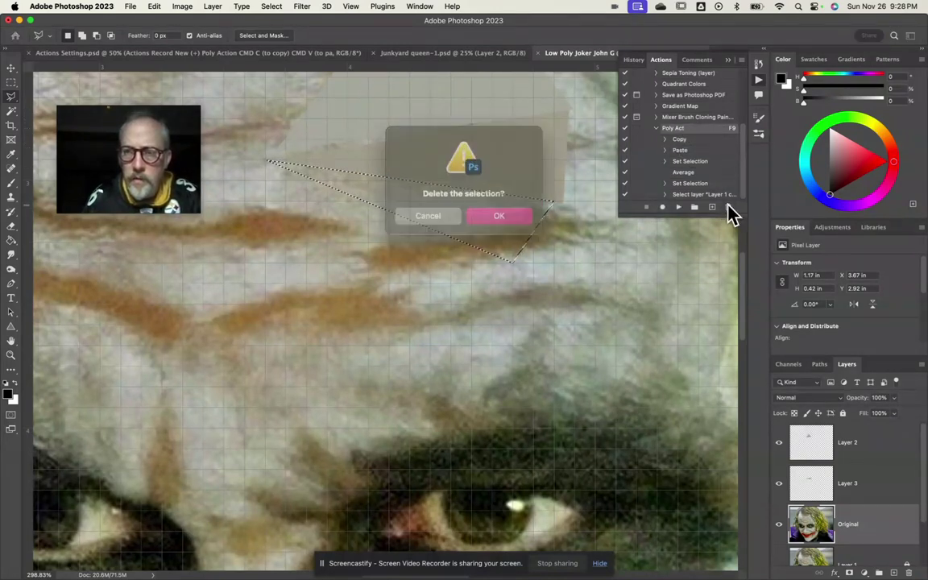
left_click(492, 214)
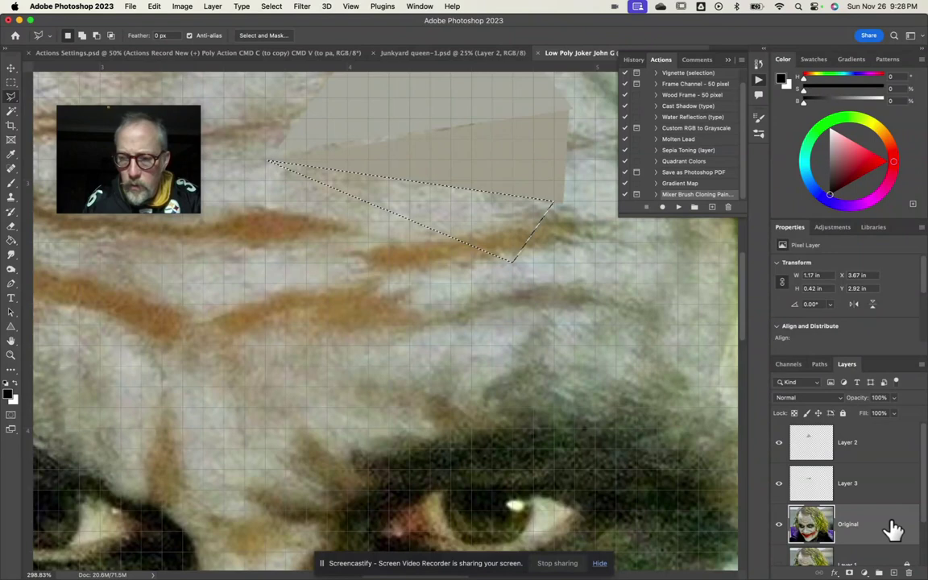
- Create a new action named Poly in the Default Actions set and start recording it
left_click(712, 208)
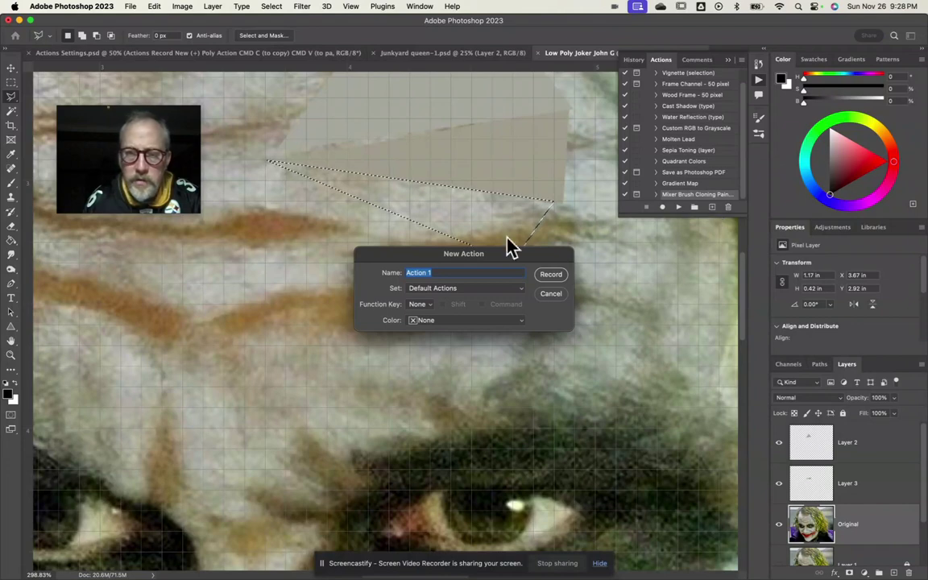
type("Poly")
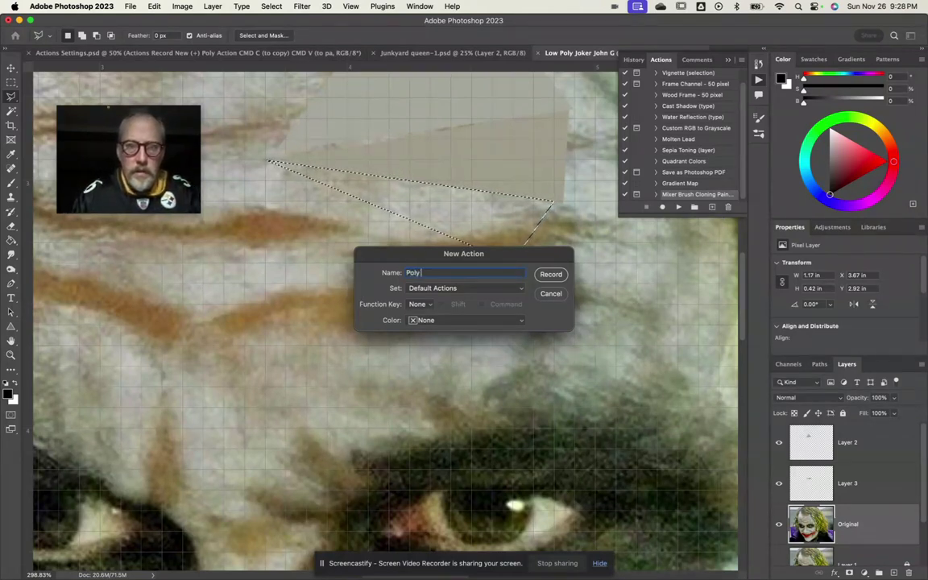
key("Return")
key("a")
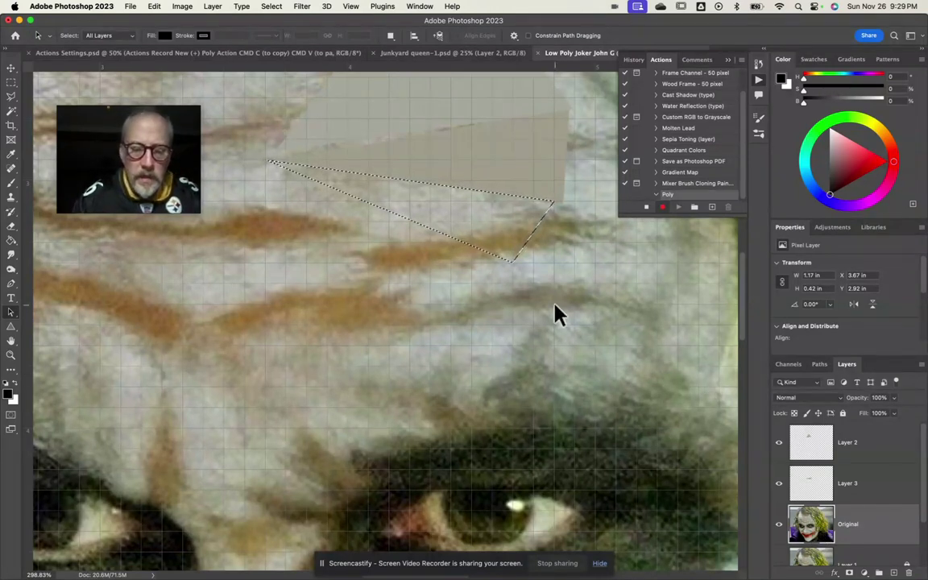
- Record copying the selected forehead triangle, pasting it as a new layer, loading that layer's outline as a selection and applying the Average blur
key("super+c")
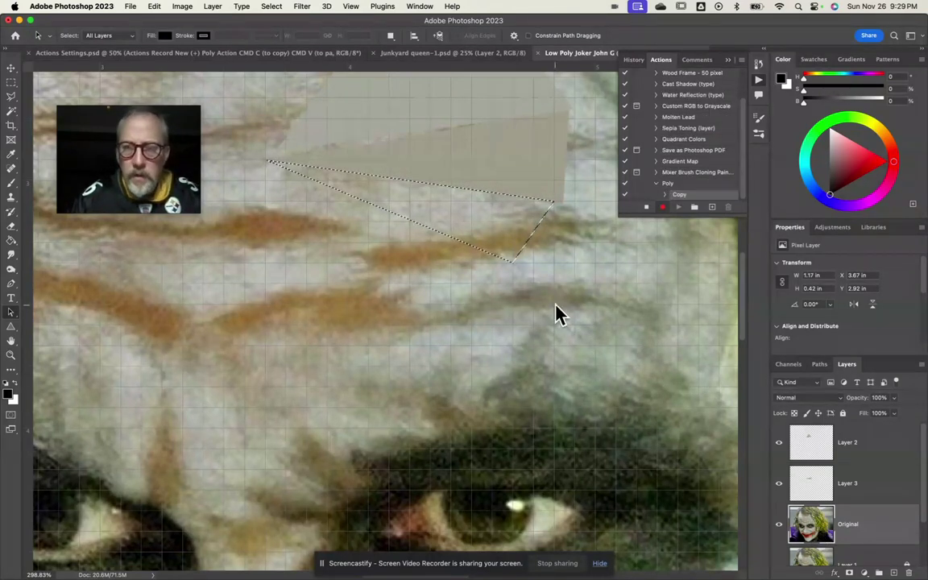
key("super+v")
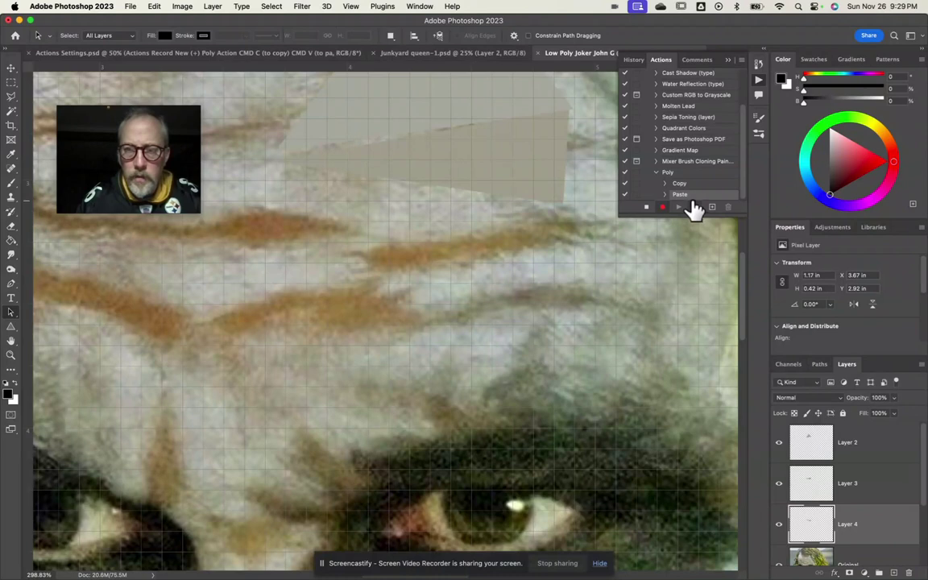
left_click(815, 526, "super")
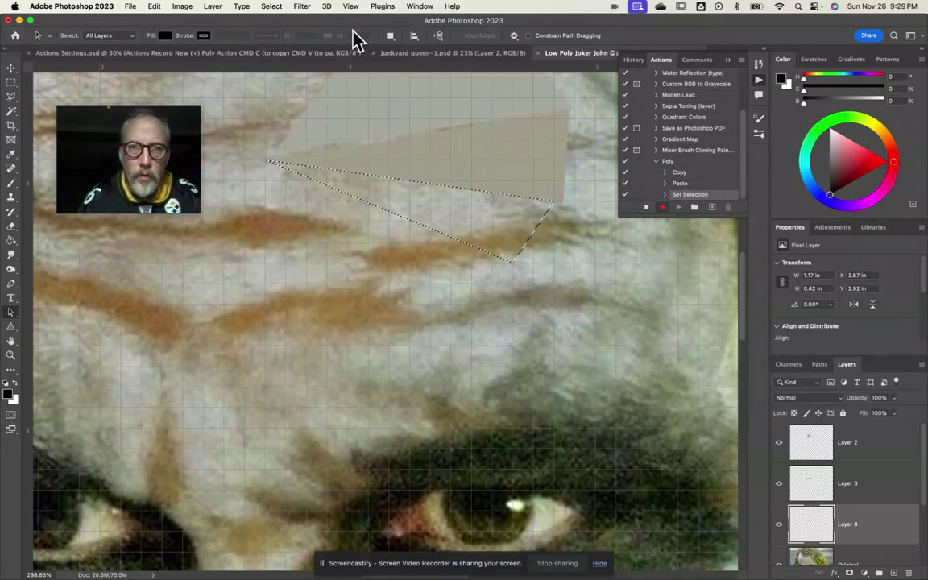
left_click(302, 7)
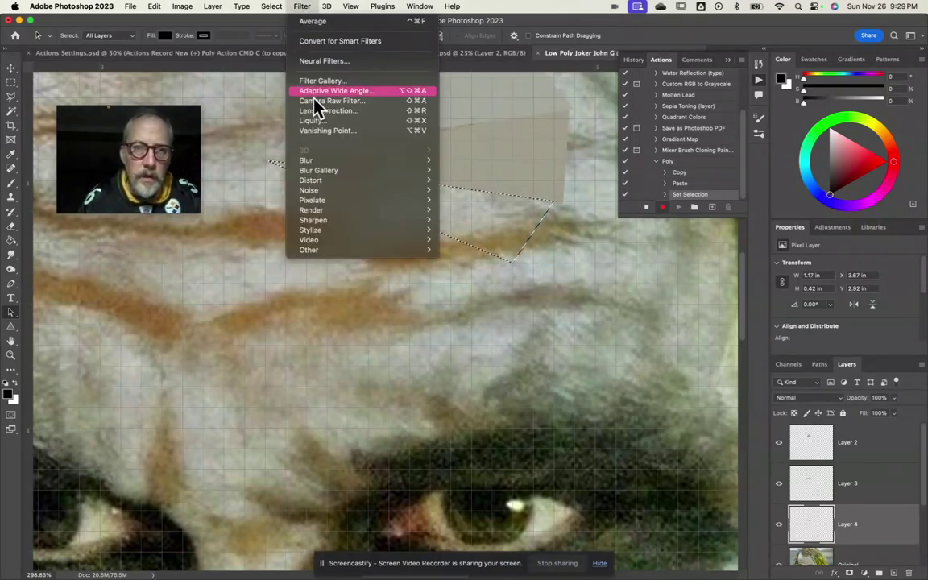
mouse_move(321, 161)
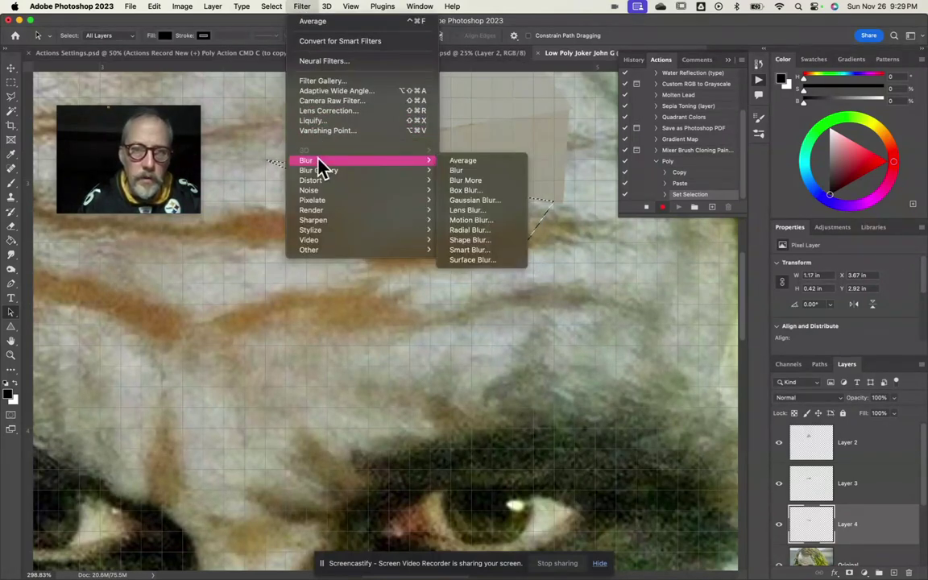
left_click(466, 163)
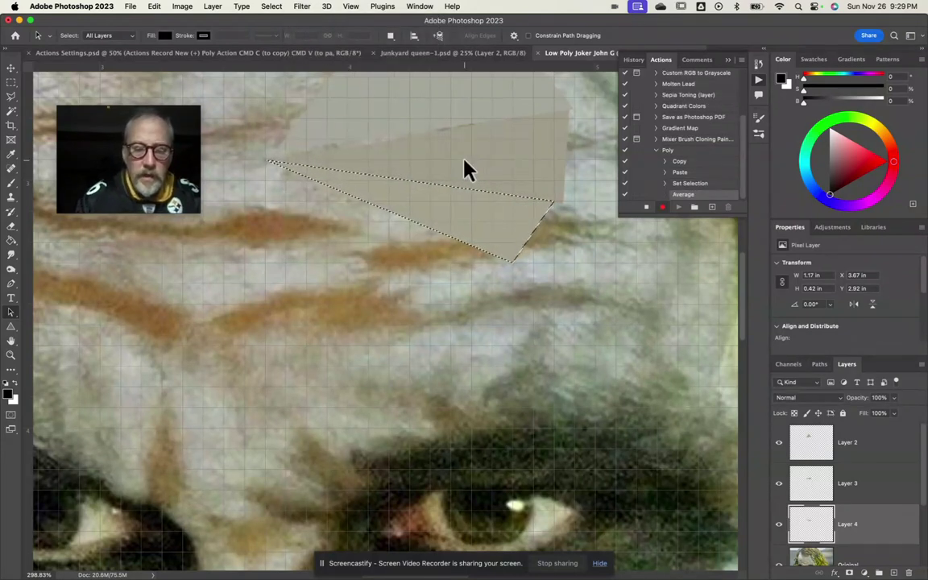
- Record deselecting the triangle and making the Original layer active again, and stop the recording
key("super")
key("super+d")
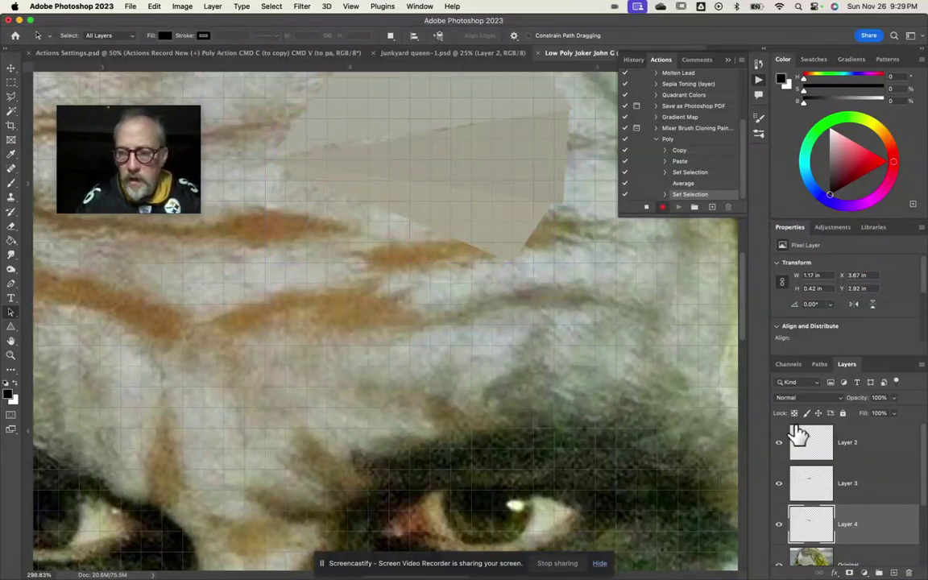
scroll(798, 435, "down", 3)
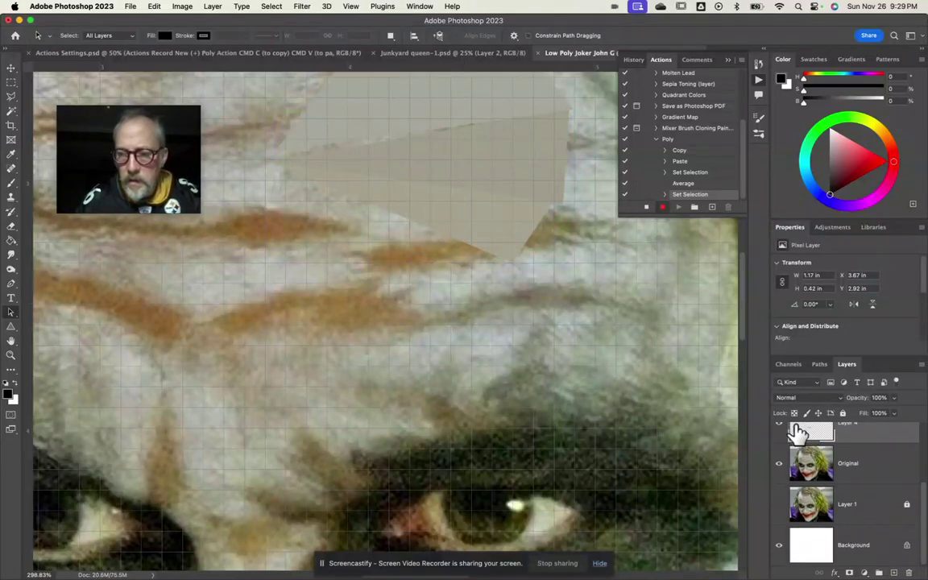
left_click(816, 475)
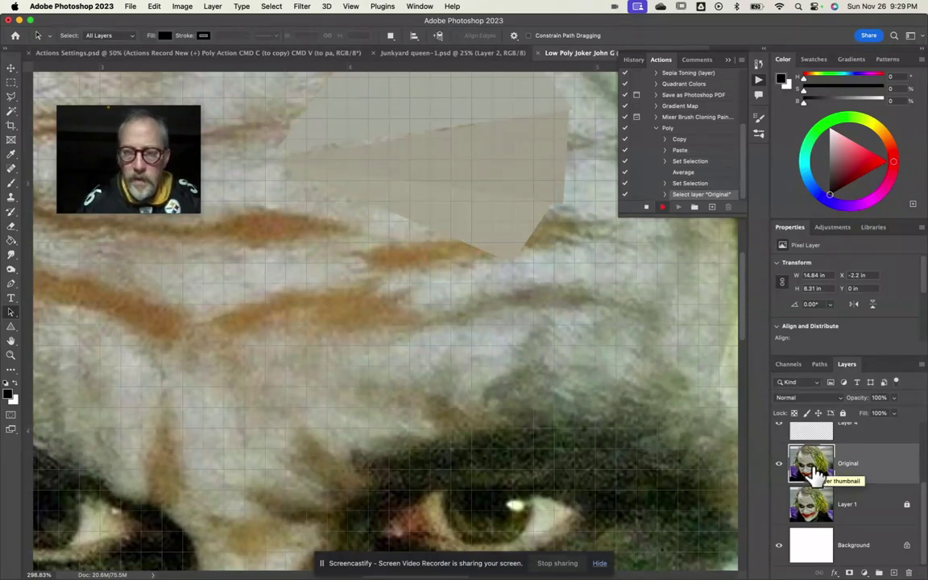
left_click(646, 209)
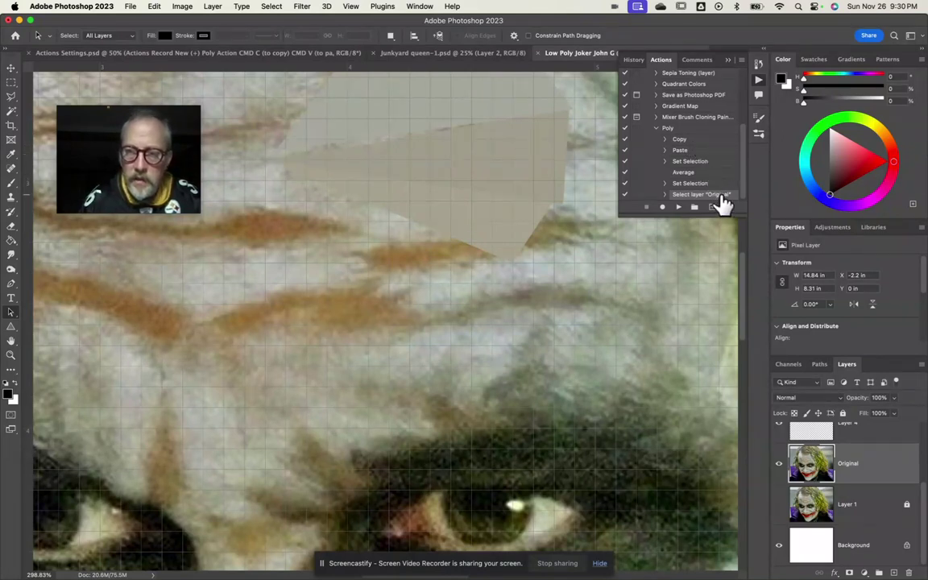
- Assign the F9 function key to the Poly action
double_click(693, 129)
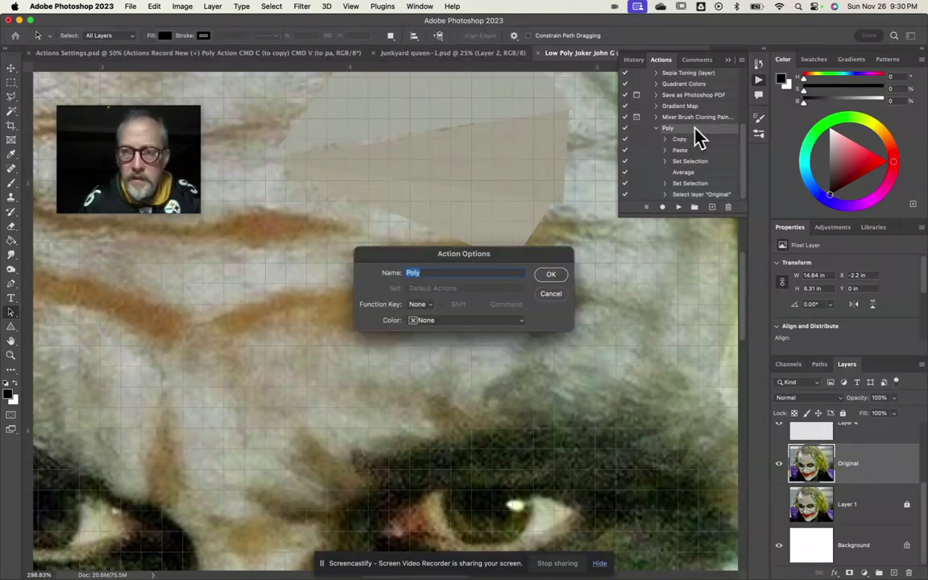
left_click(423, 305)
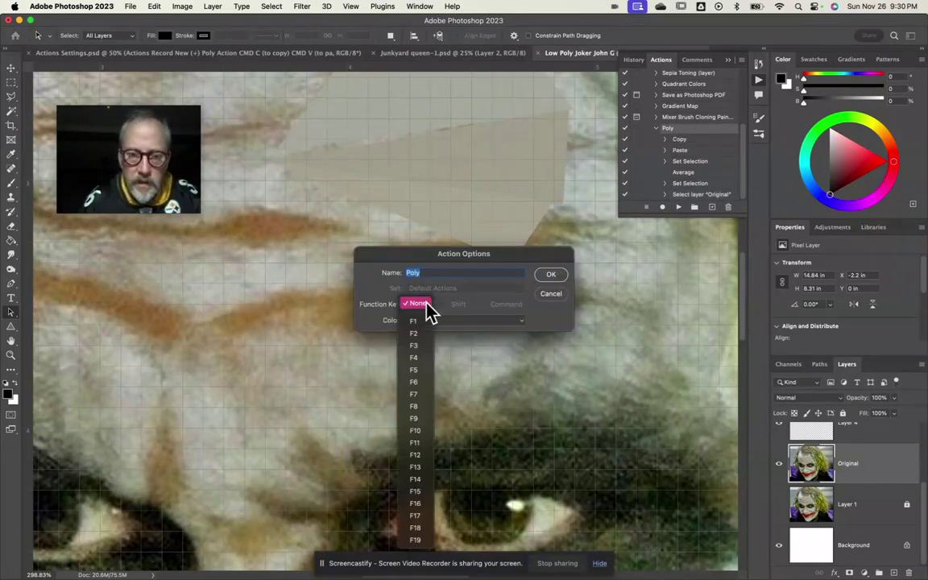
left_click(419, 425)
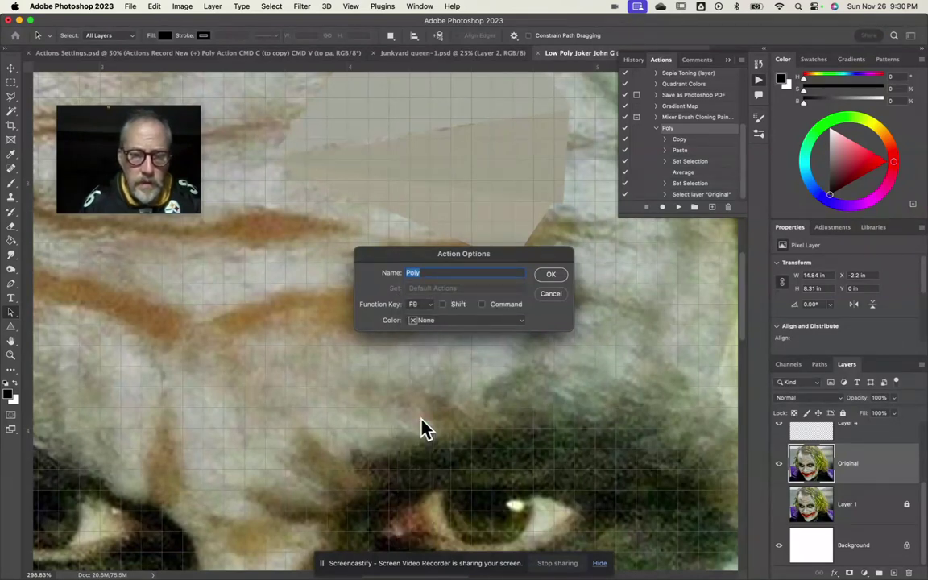
left_click(553, 275)
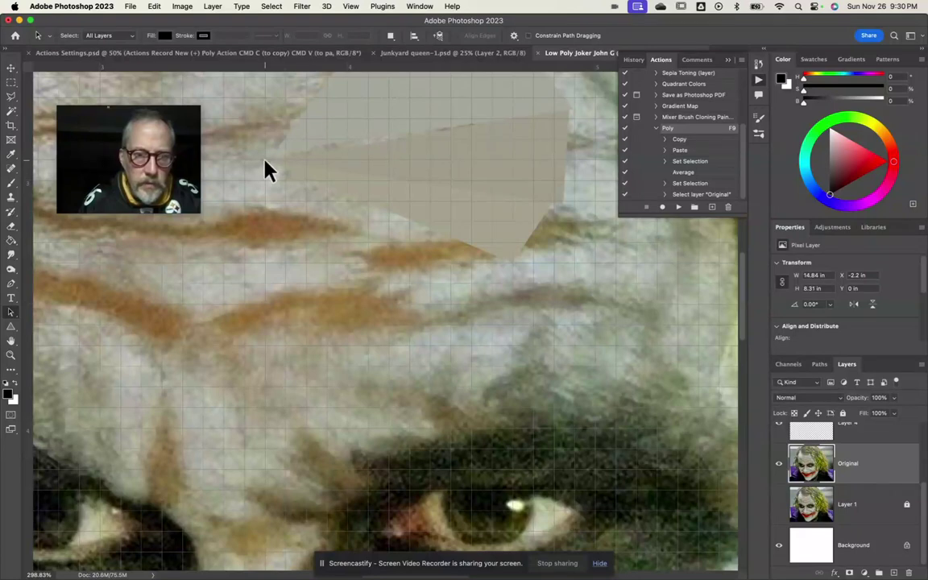
- On the Original layer, lasso a triangle about 1 by 0.42 in along the last polygon's lower edge and run the Poly action on it
left_click(263, 182)
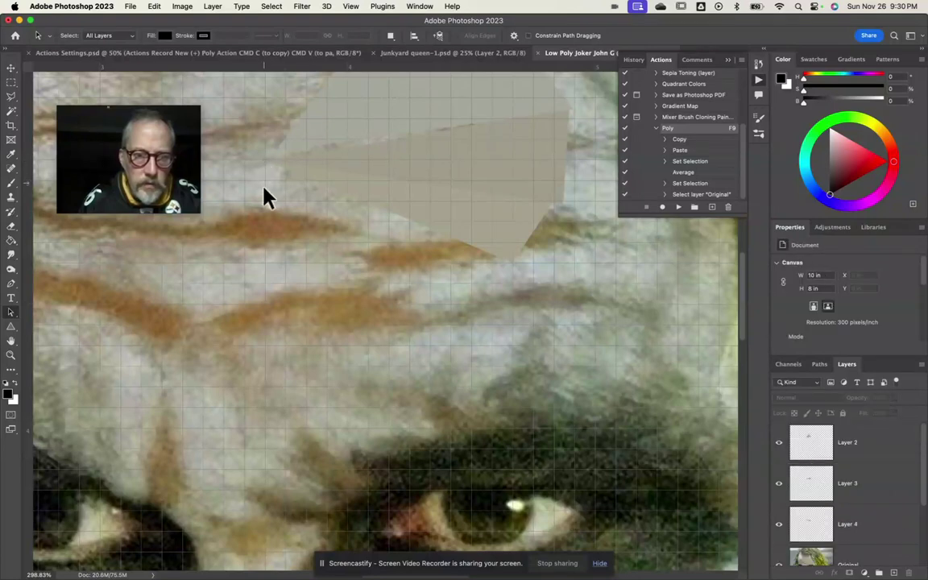
left_click(11, 83)
left_click(11, 96)
scroll(853, 489, "down", 3)
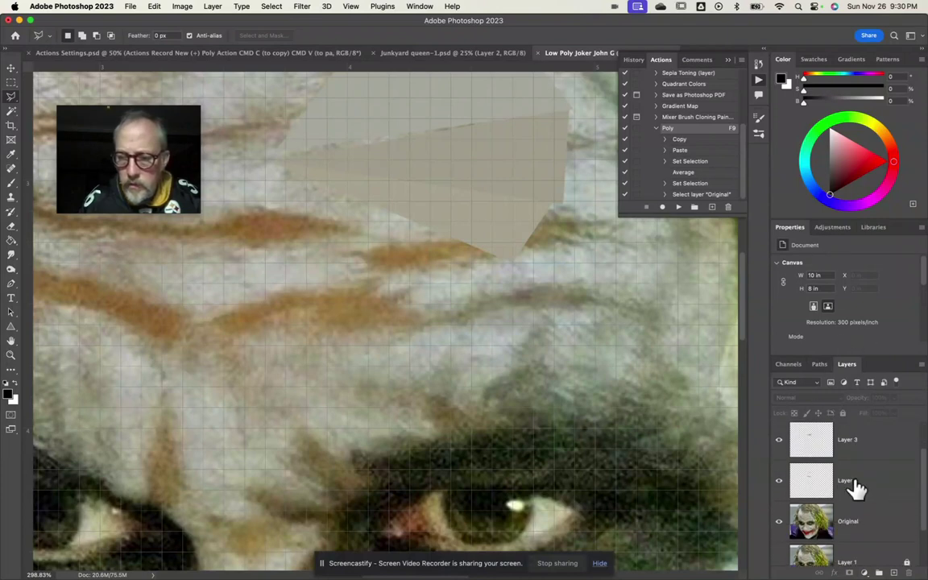
left_click(862, 468)
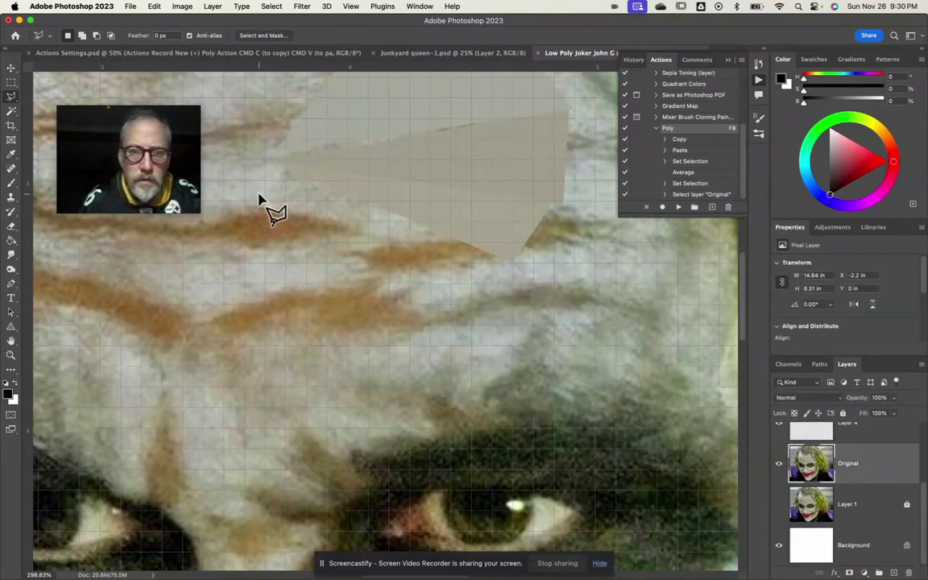
left_click(266, 161)
left_click(511, 263)
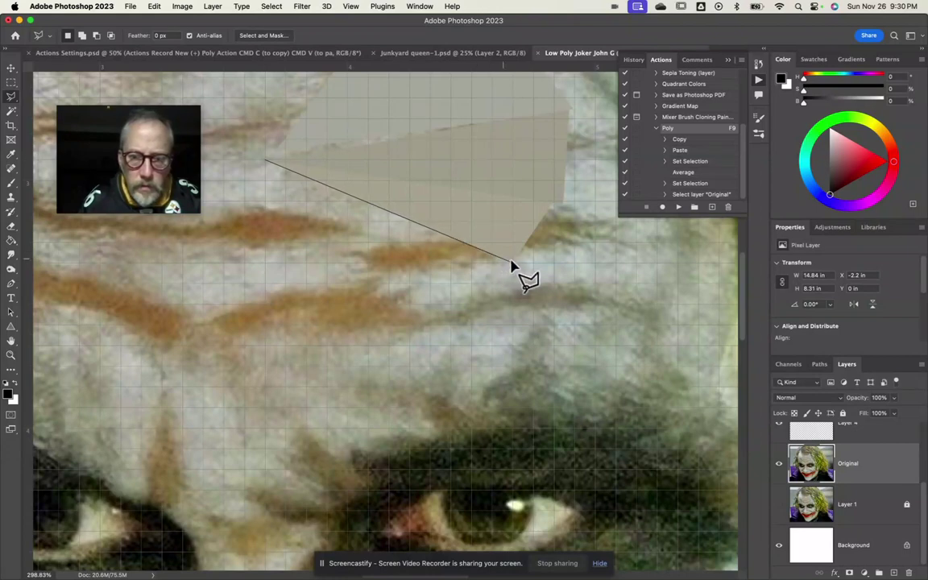
left_click(431, 263)
left_click(266, 161)
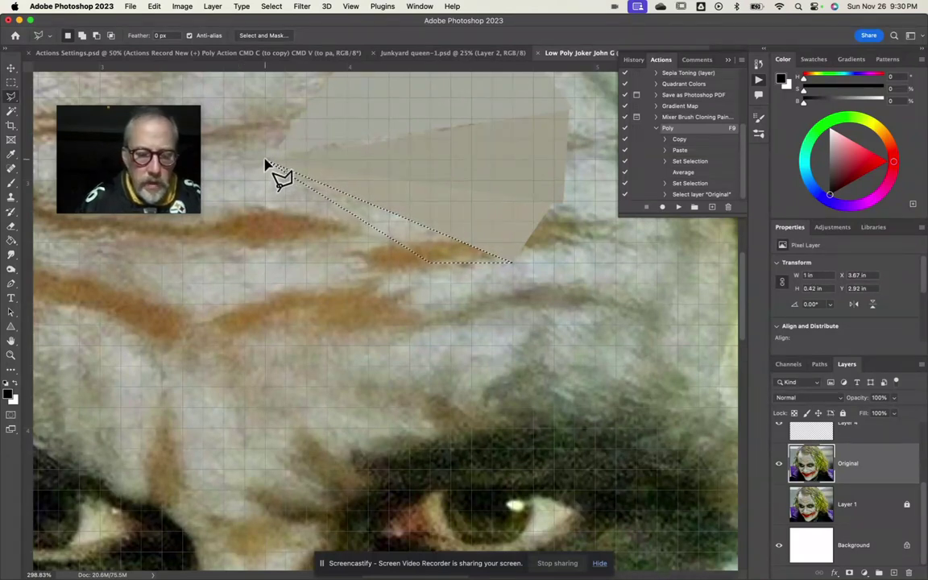
key("F9")
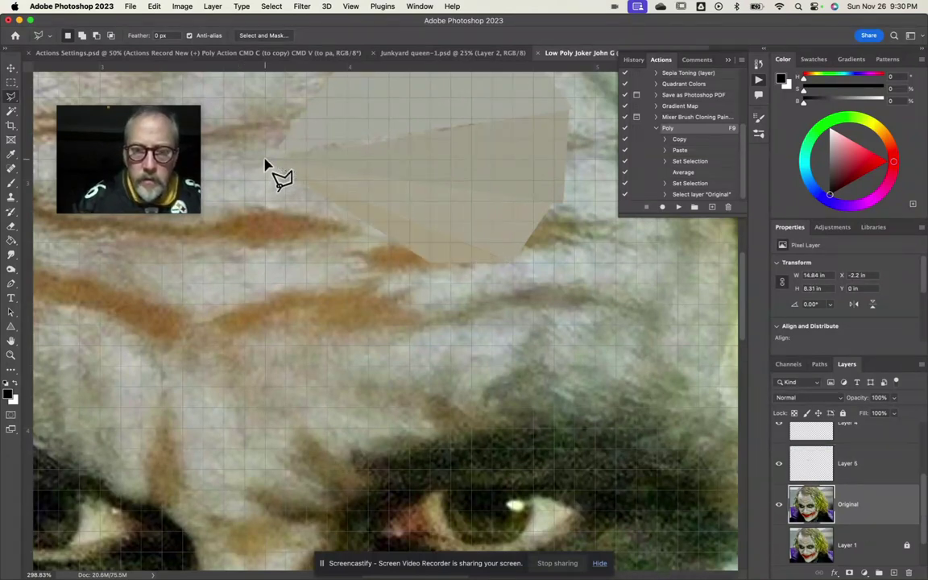
- Lasso an adjoining right triangle about 0.67 by 0.42 in at the polygons' lower left and run the Poly action on it
left_click(266, 161)
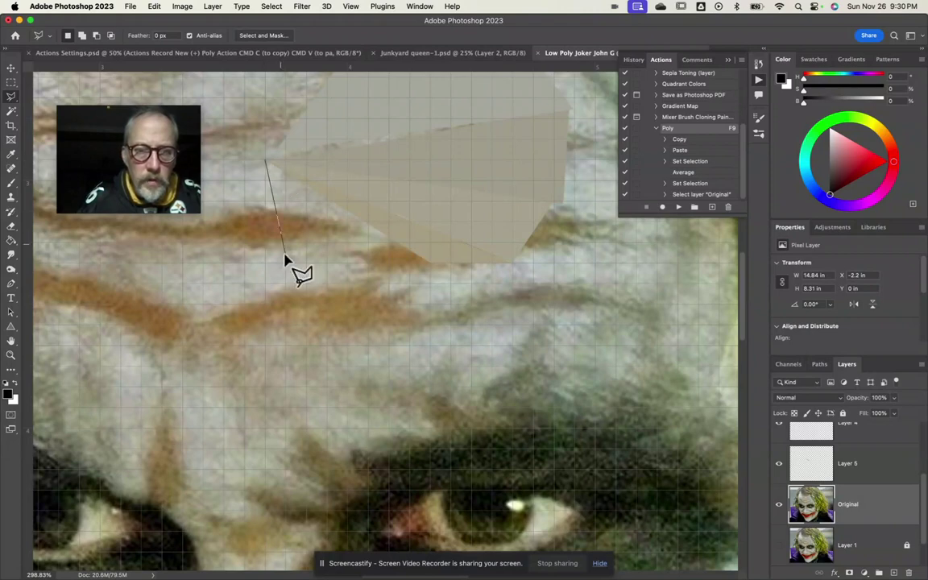
left_click(265, 262)
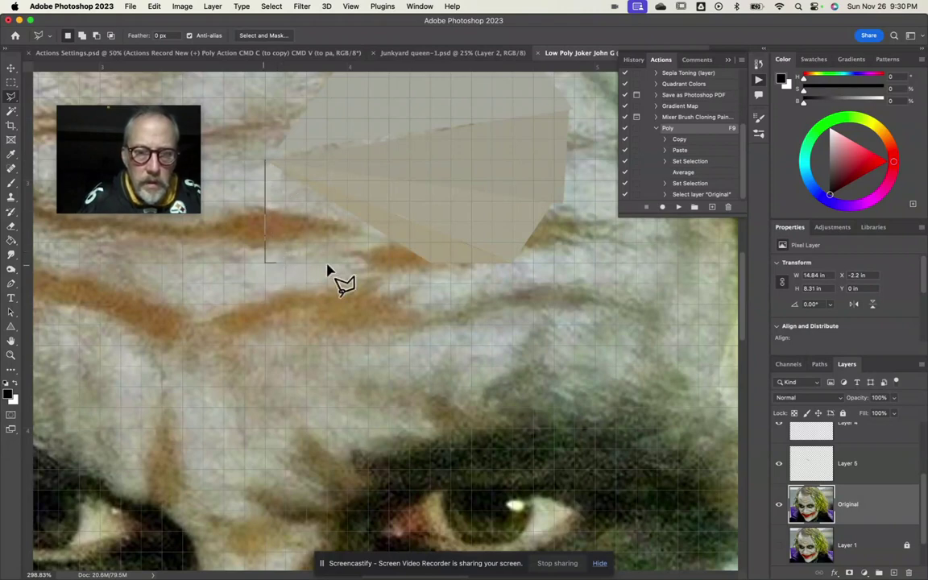
double_click(428, 269)
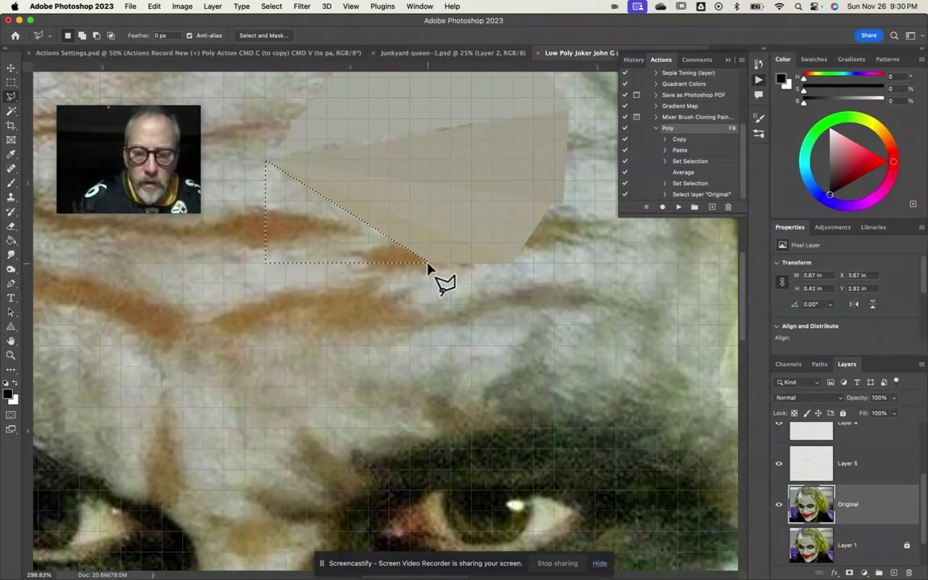
key("F9")
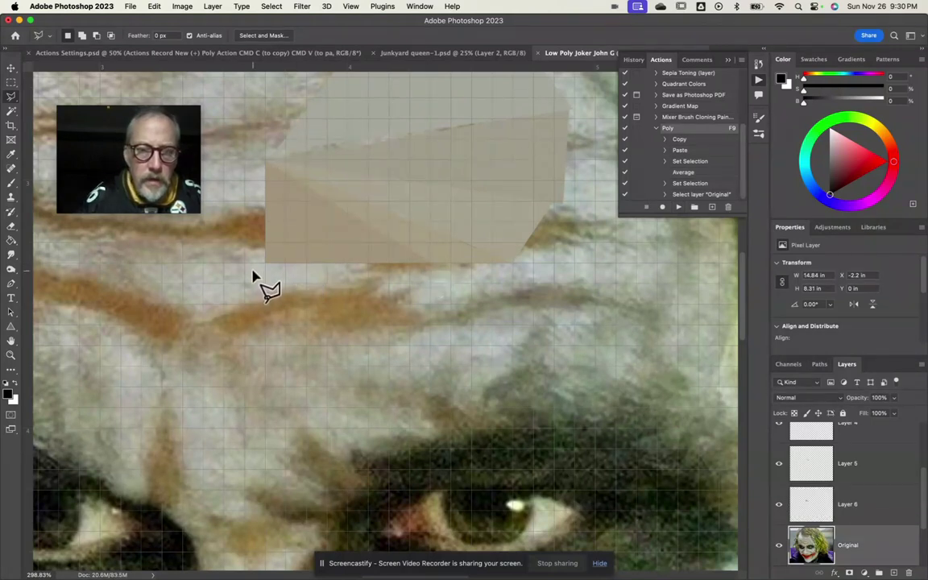
- Lasso a small triangle about 0.33 by 0.17 in below the polygons' lower-left corner and run the Poly action on it
left_click(265, 263)
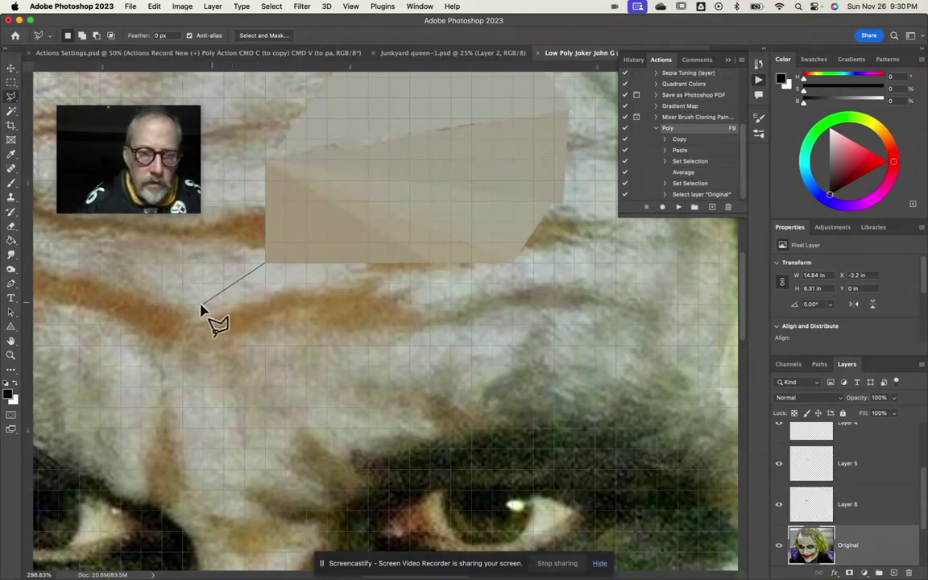
left_click(202, 304)
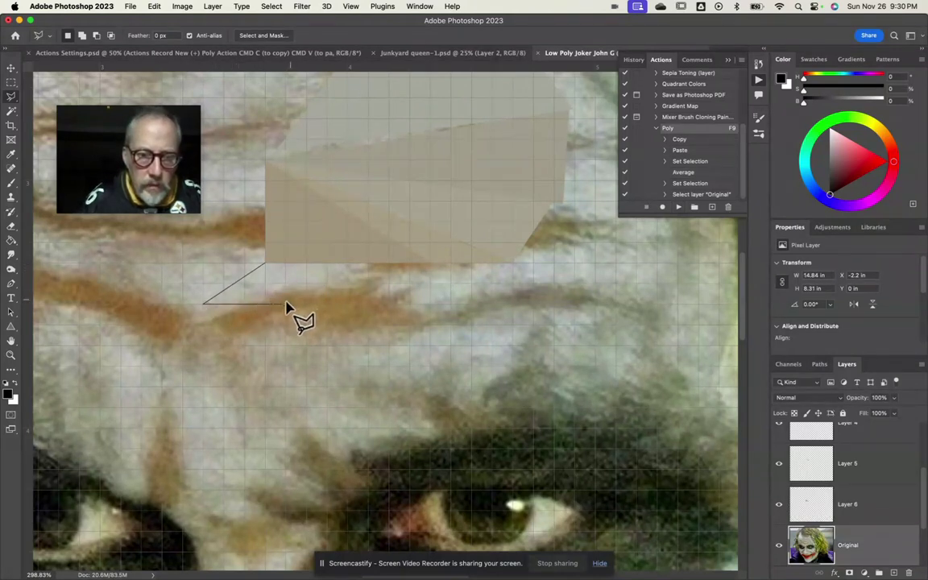
double_click(286, 301)
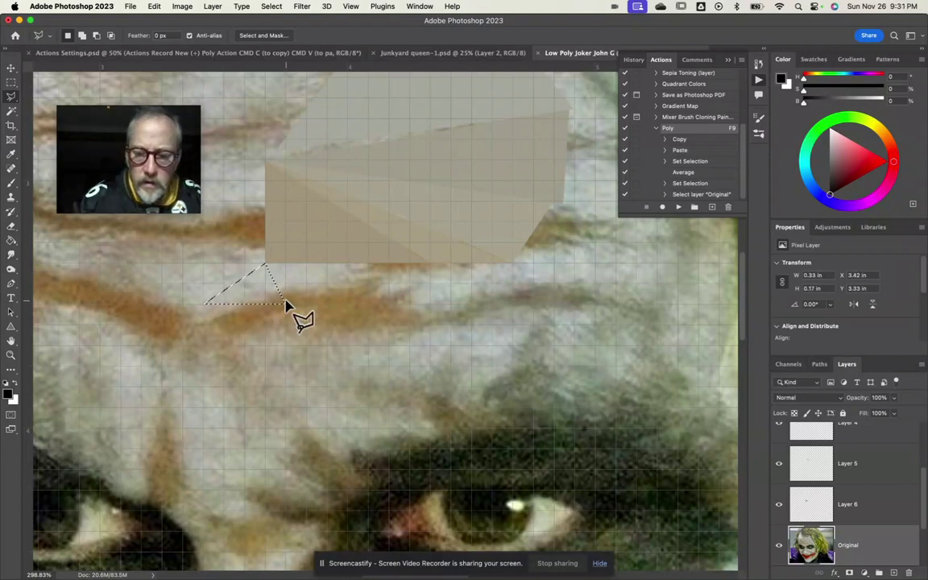
key("F9")
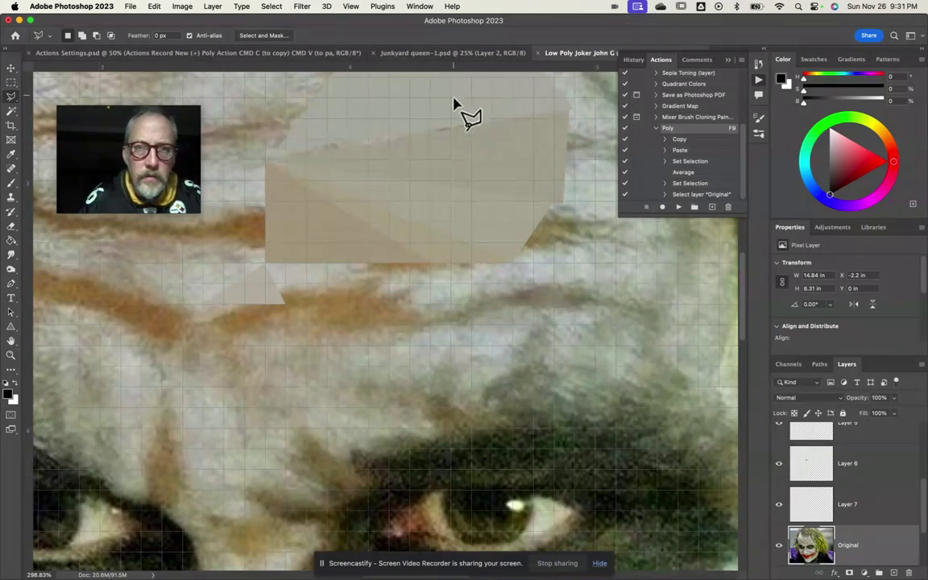
- Review the action notes in Actions Settings.psd, return to the Low Poly Joker document and look over the face from mouth to hairline
left_click(277, 55)
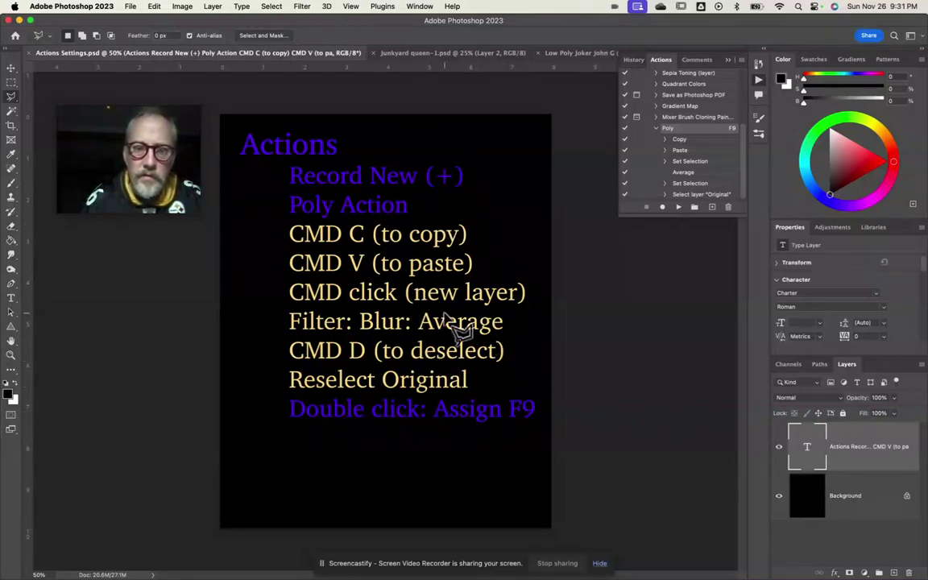
left_click(581, 54)
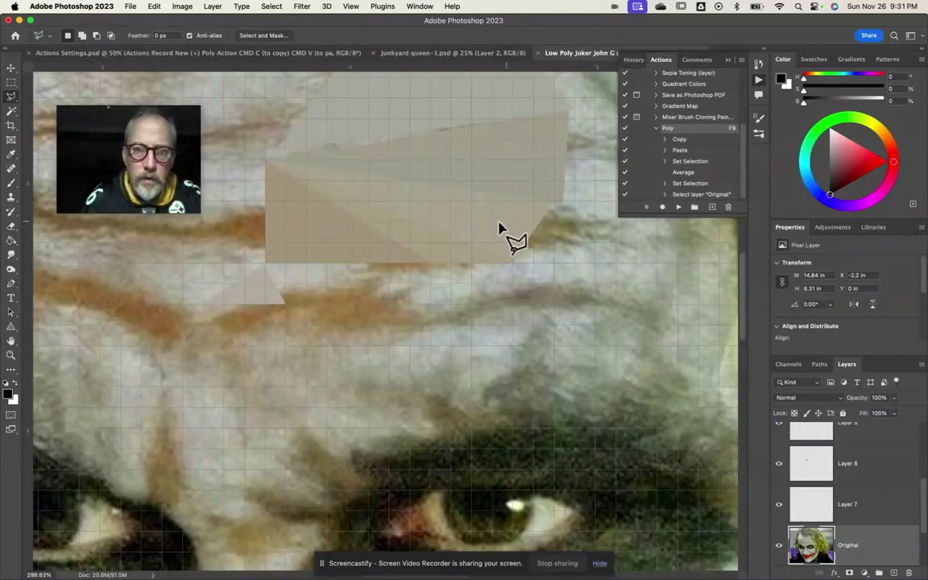
scroll(368, 326, "down", 5)
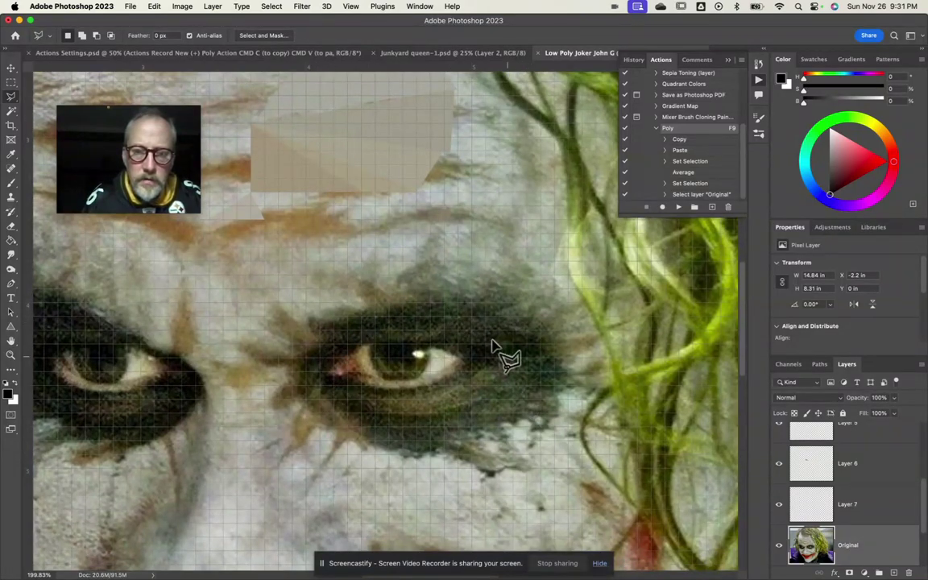
scroll(364, 439, "down", 4)
scroll(366, 439, "down", 2)
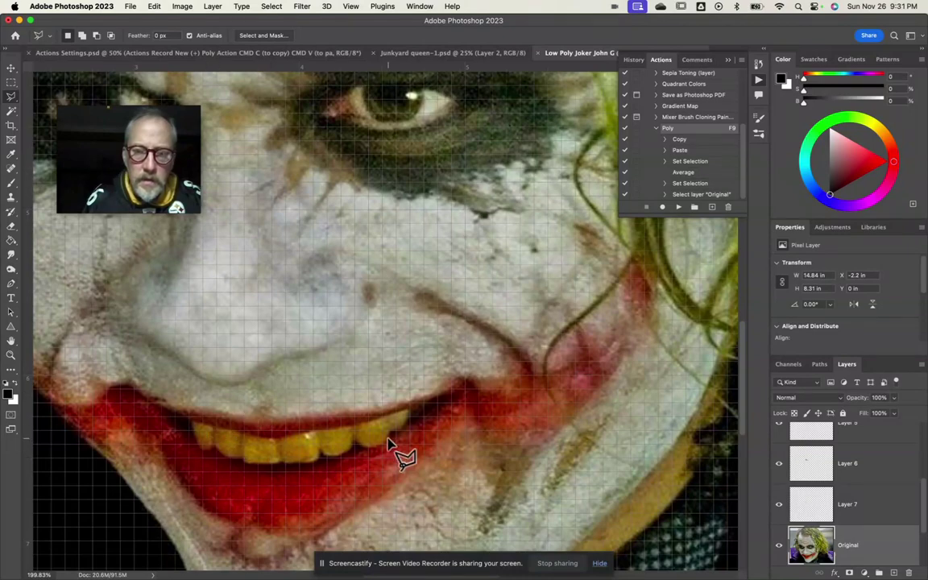
scroll(388, 441, "up", 6)
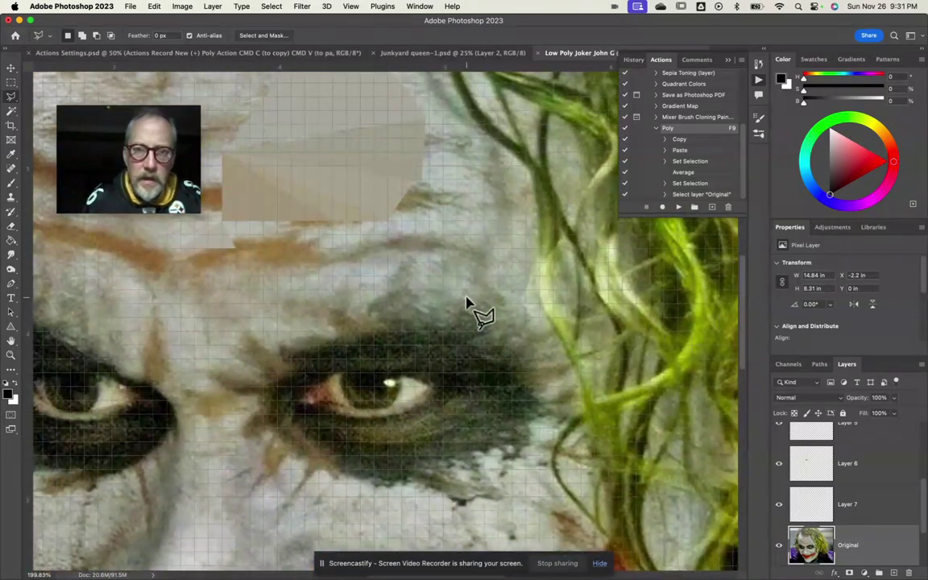
scroll(421, 261, "up", 8)
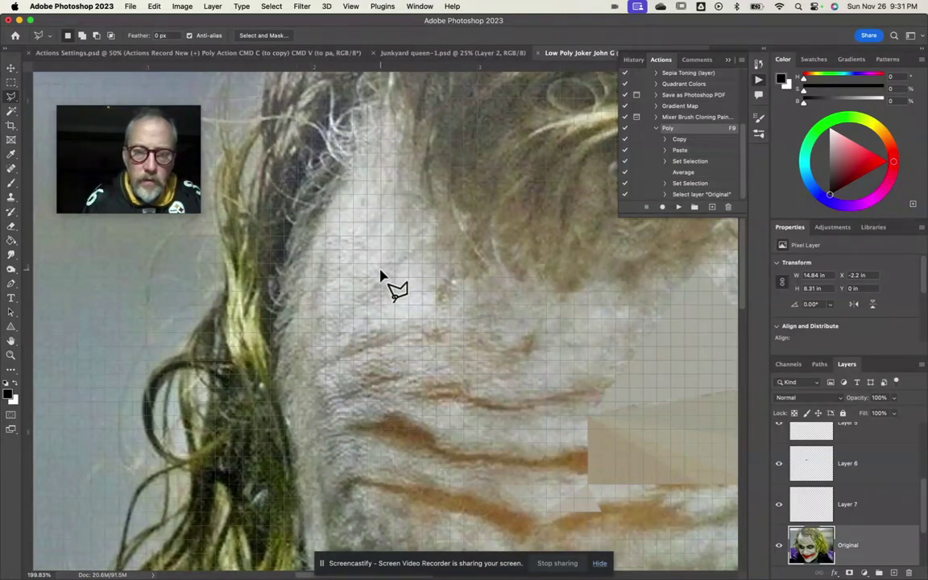
scroll(381, 274, "down", 2)
scroll(380, 274, "down", 8)
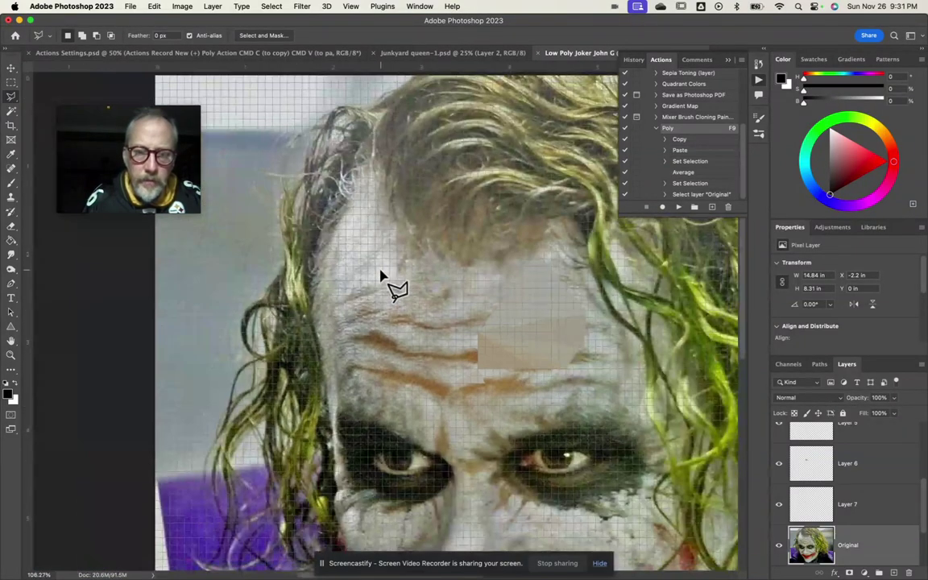